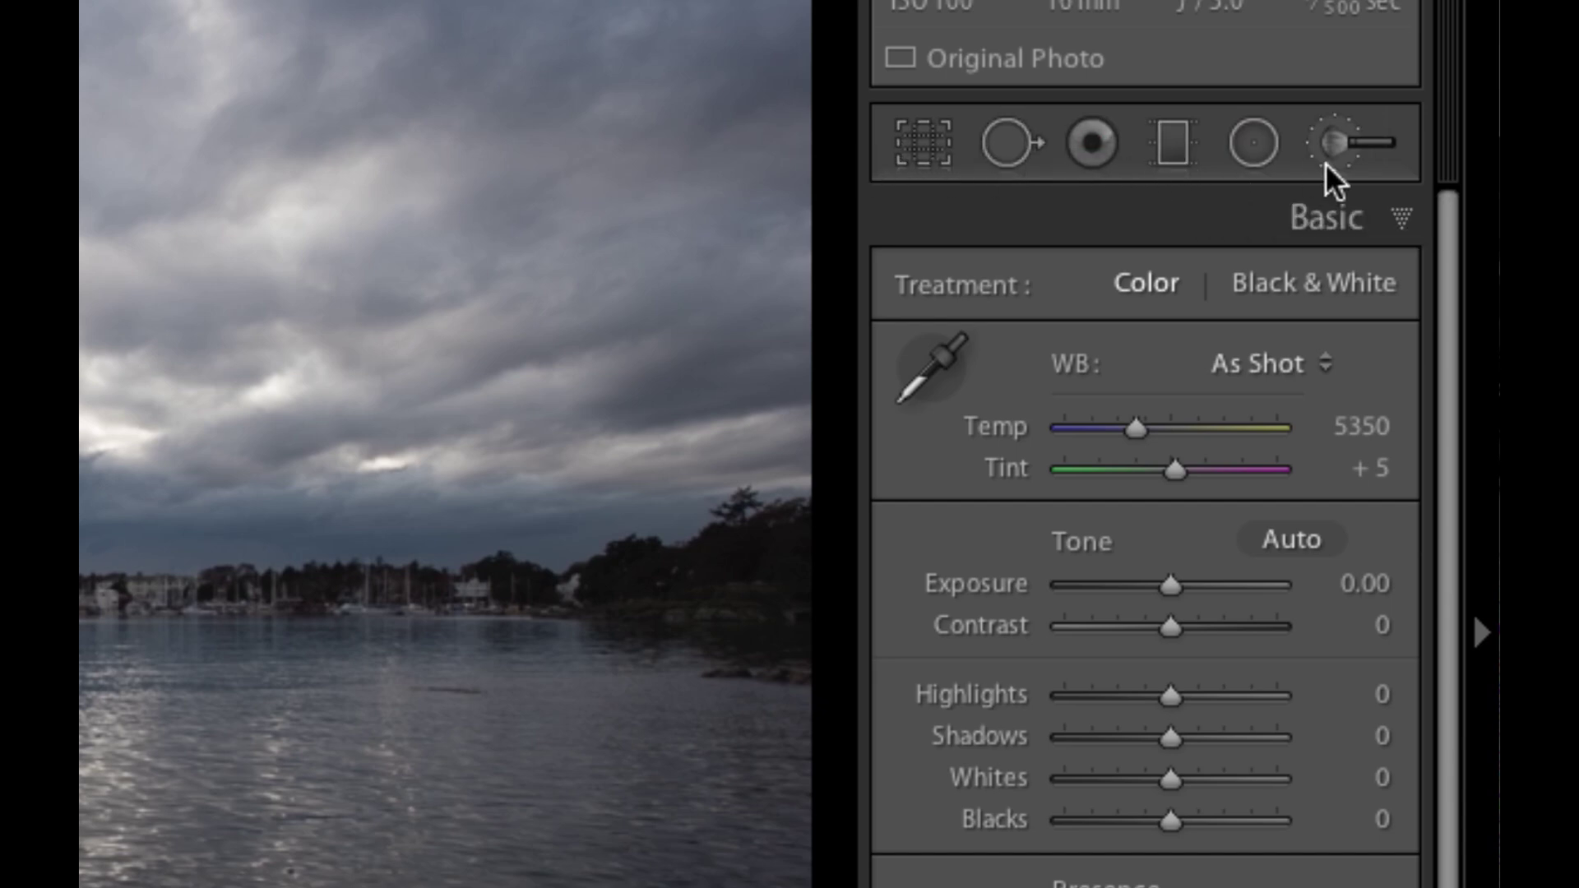
Step: Choose the Graduated Filter tool, keeping its Effect on Exposure 1.12
{"action": "left_click", "coordinate": [1166, 151]}
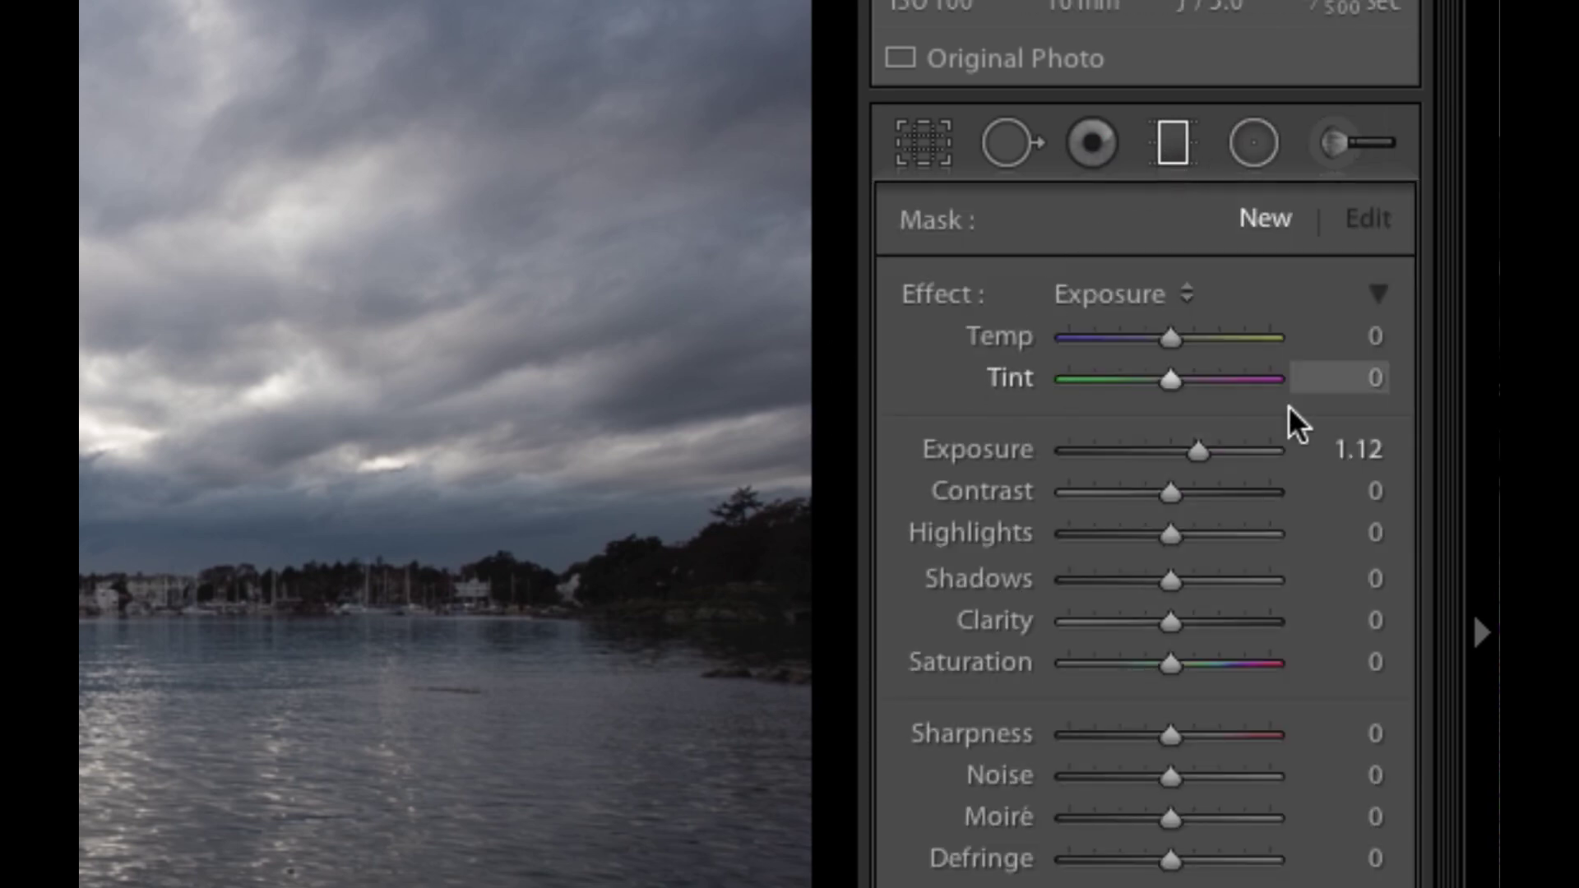
{"action": "left_click", "coordinate": [1106, 296]}
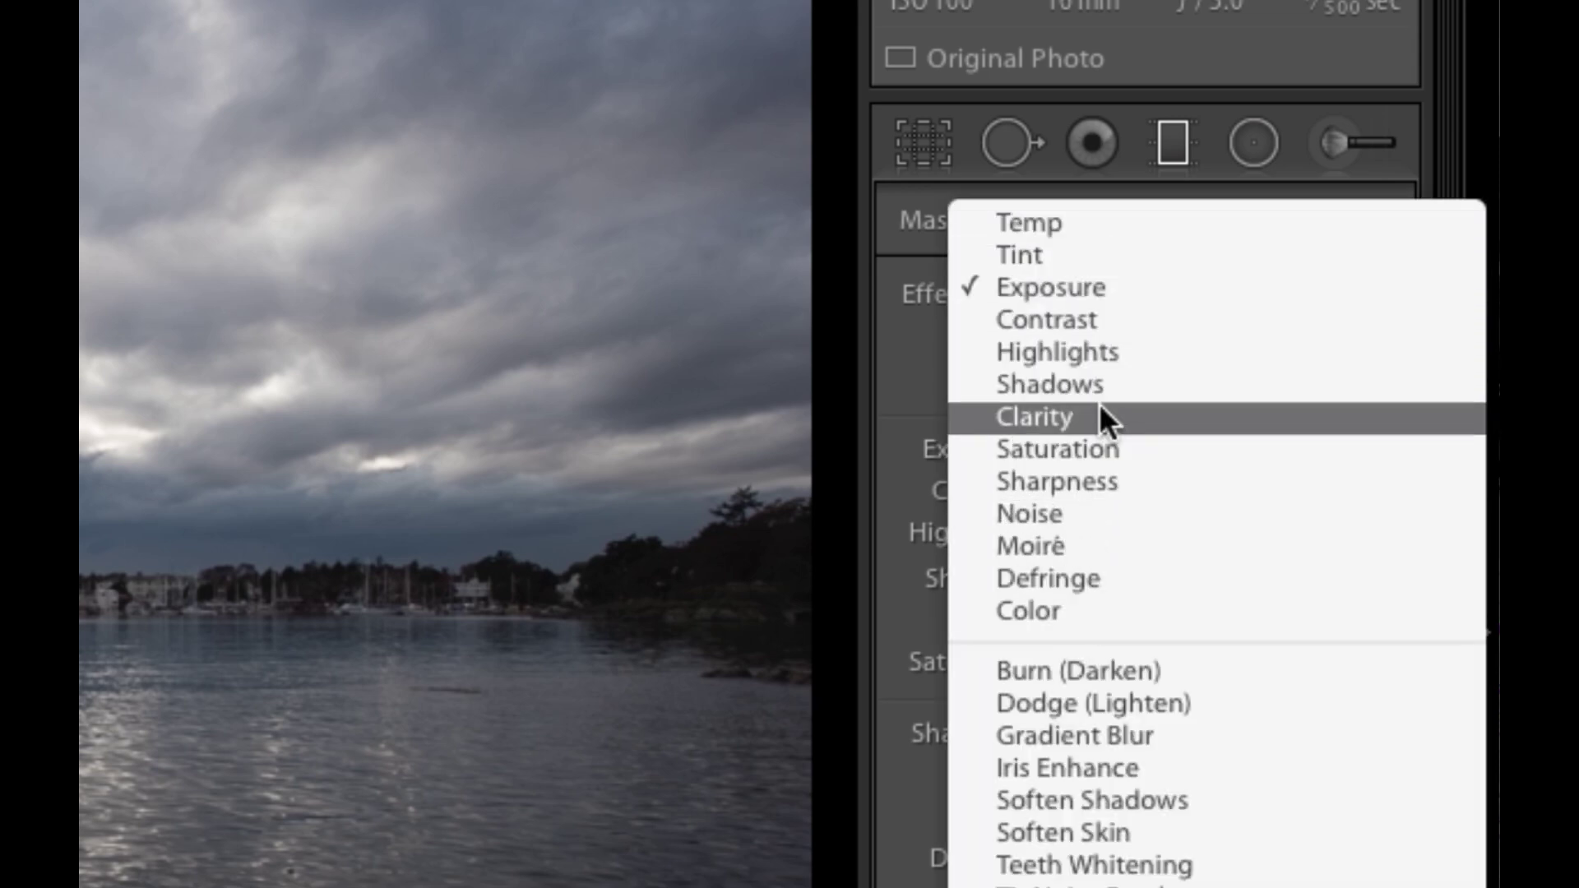
{"action": "left_click", "coordinate": [909, 353]}
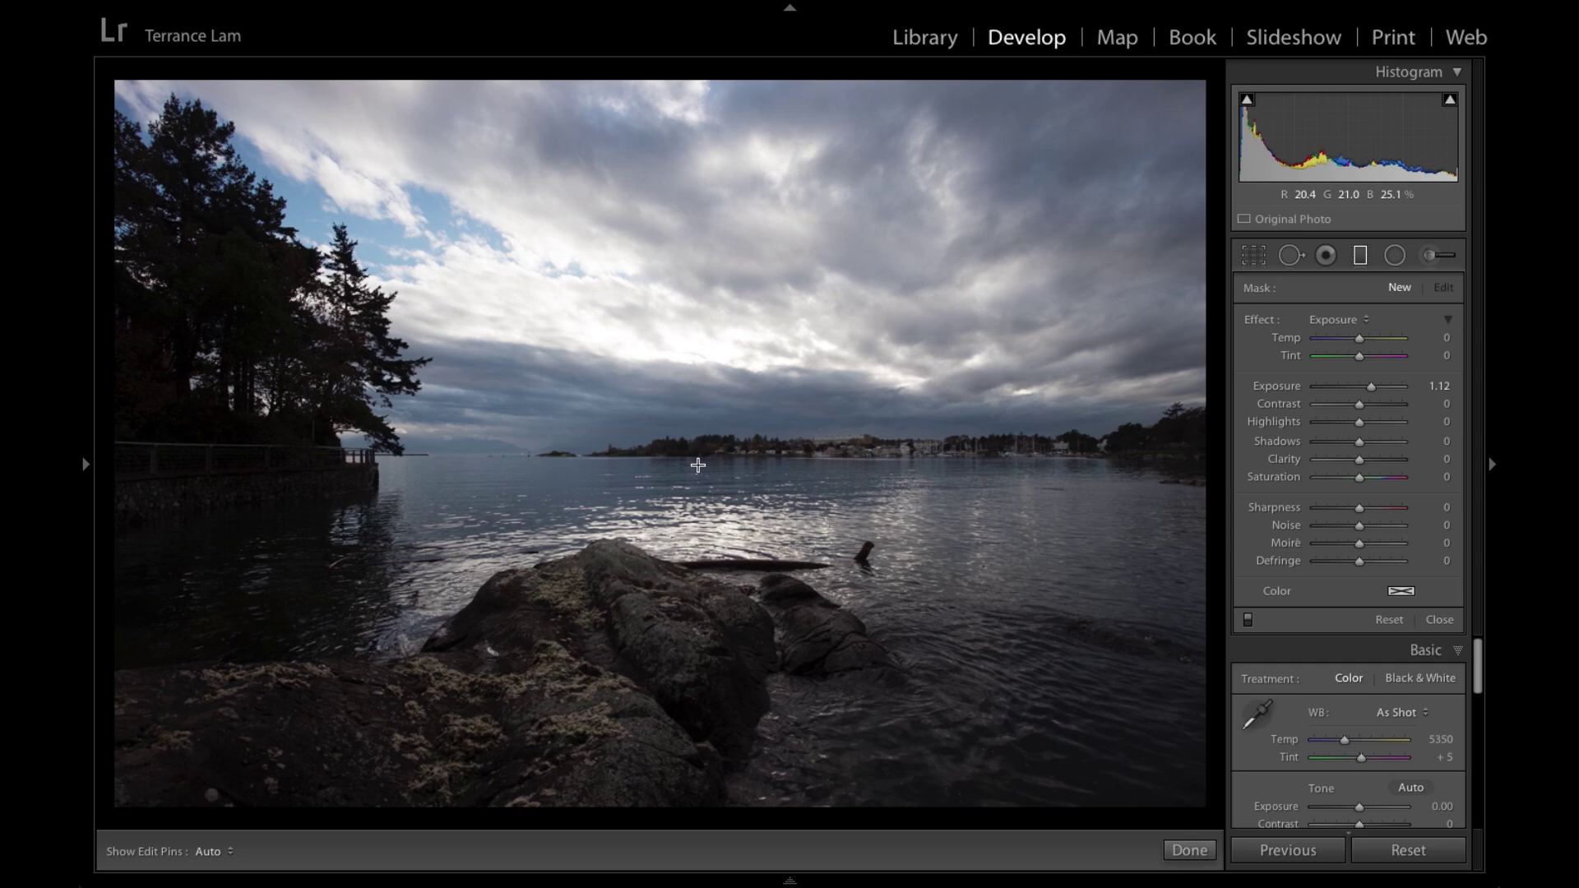
Step: Draw a graduated filter up from the horizon, rotate it and raise its top edge
{"action": "left_click_drag", "start_coordinate": [698, 465], "coordinate": [696, 280]}
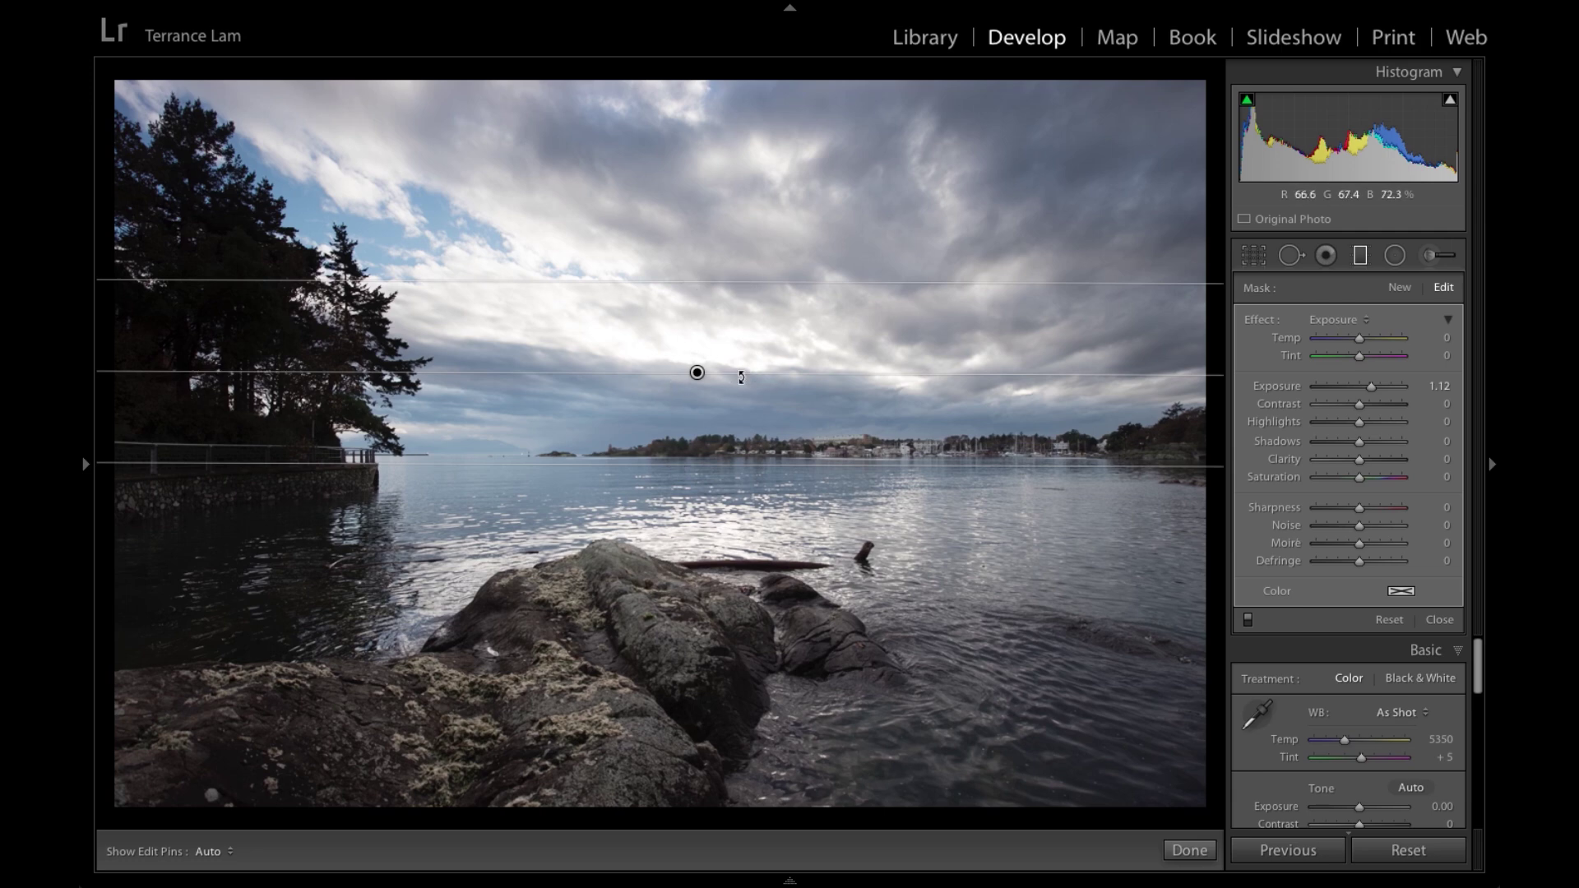
{"action": "left_click_drag", "start_coordinate": [763, 377], "coordinate": [804, 394]}
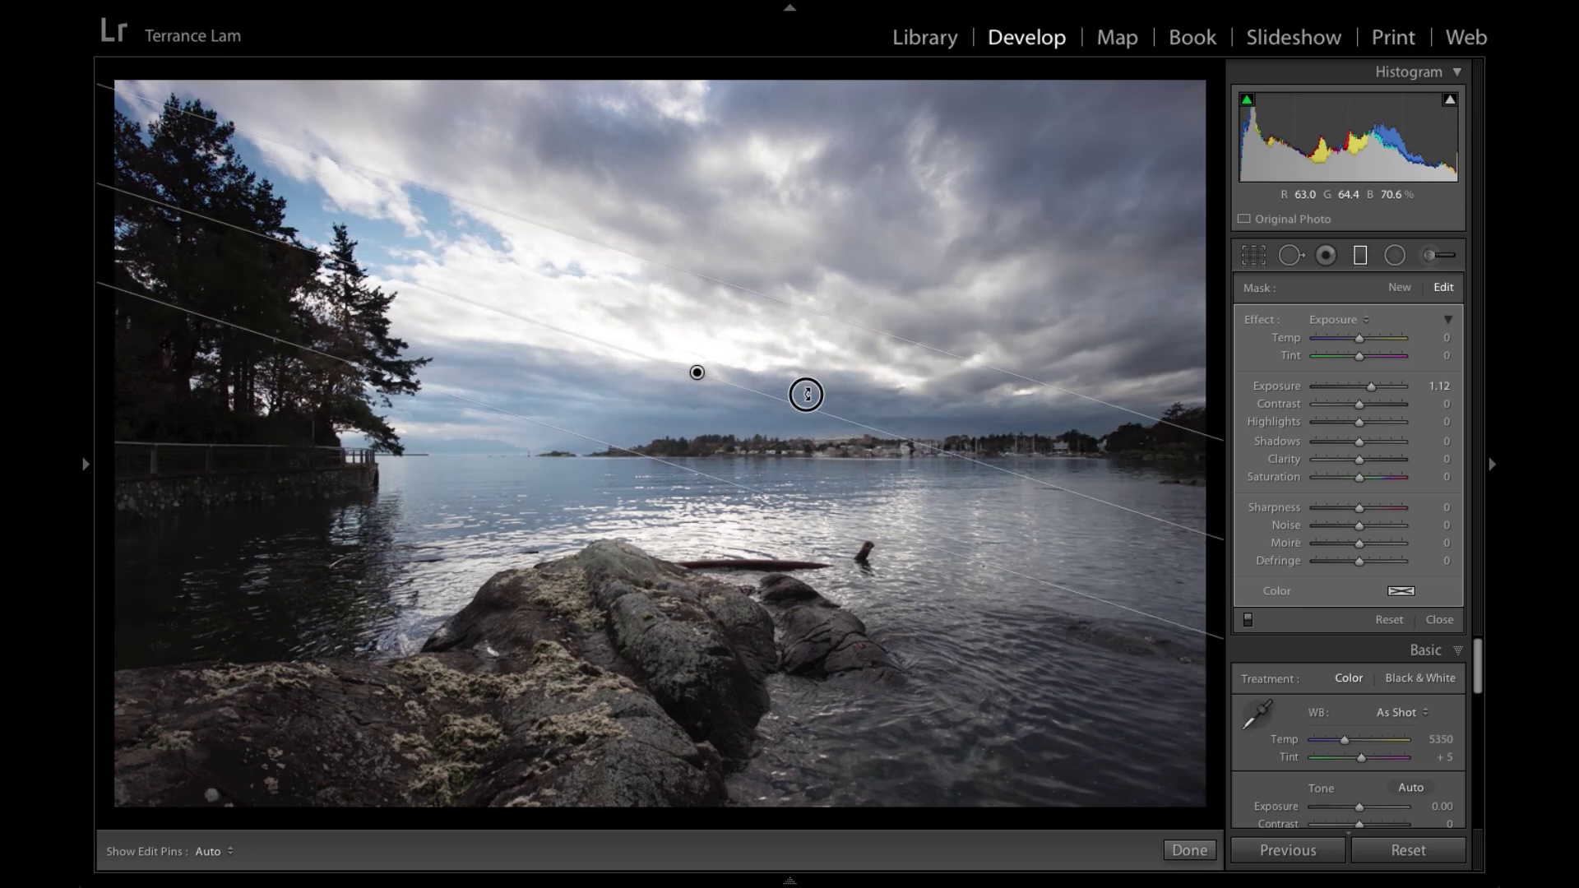
{"action": "left_click", "coordinate": [774, 302]}
{"action": "left_click_drag", "start_coordinate": [773, 302], "coordinate": [804, 151]}
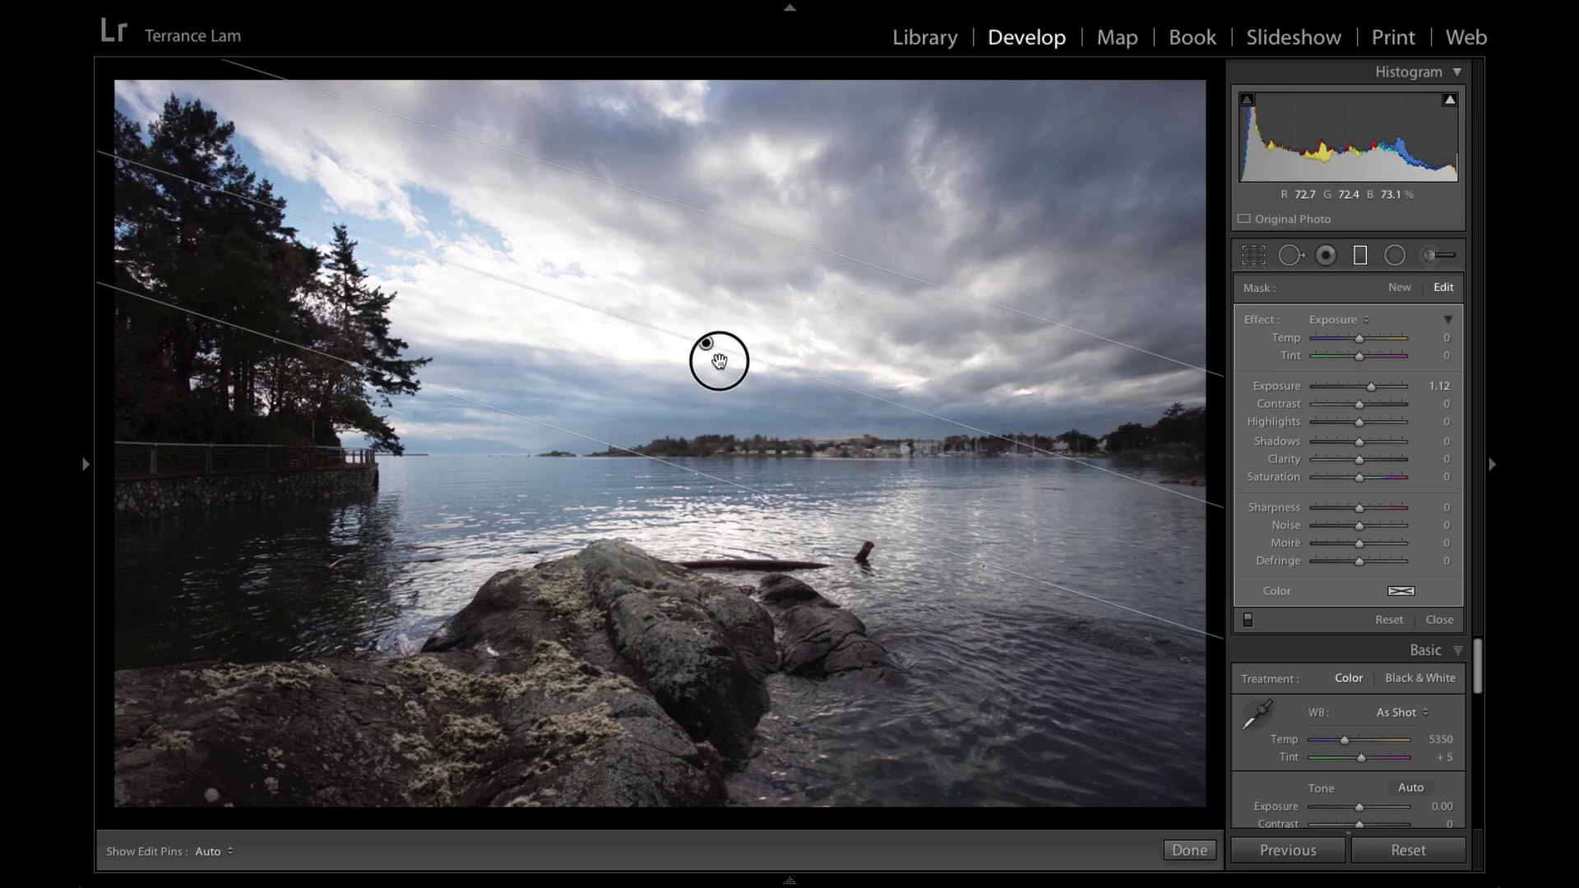
Step: Move the filter down-left, tilt it up to the right and stretch its top edge higher into the sky
{"action": "left_click_drag", "start_coordinate": [705, 393], "coordinate": [680, 475]}
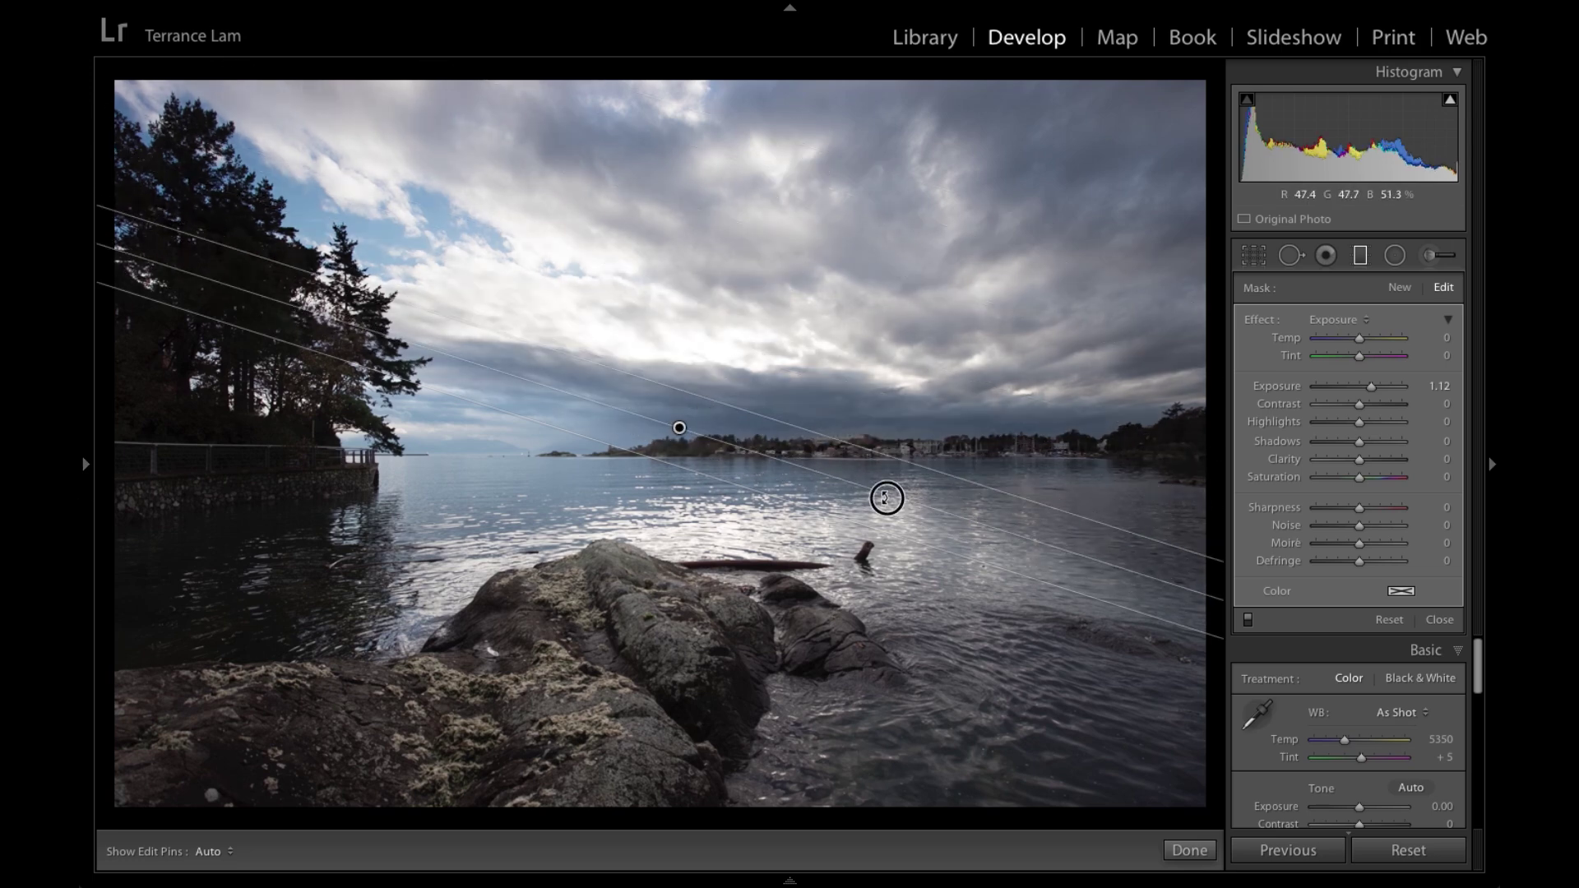
{"action": "left_click_drag", "start_coordinate": [886, 498], "coordinate": [885, 463]}
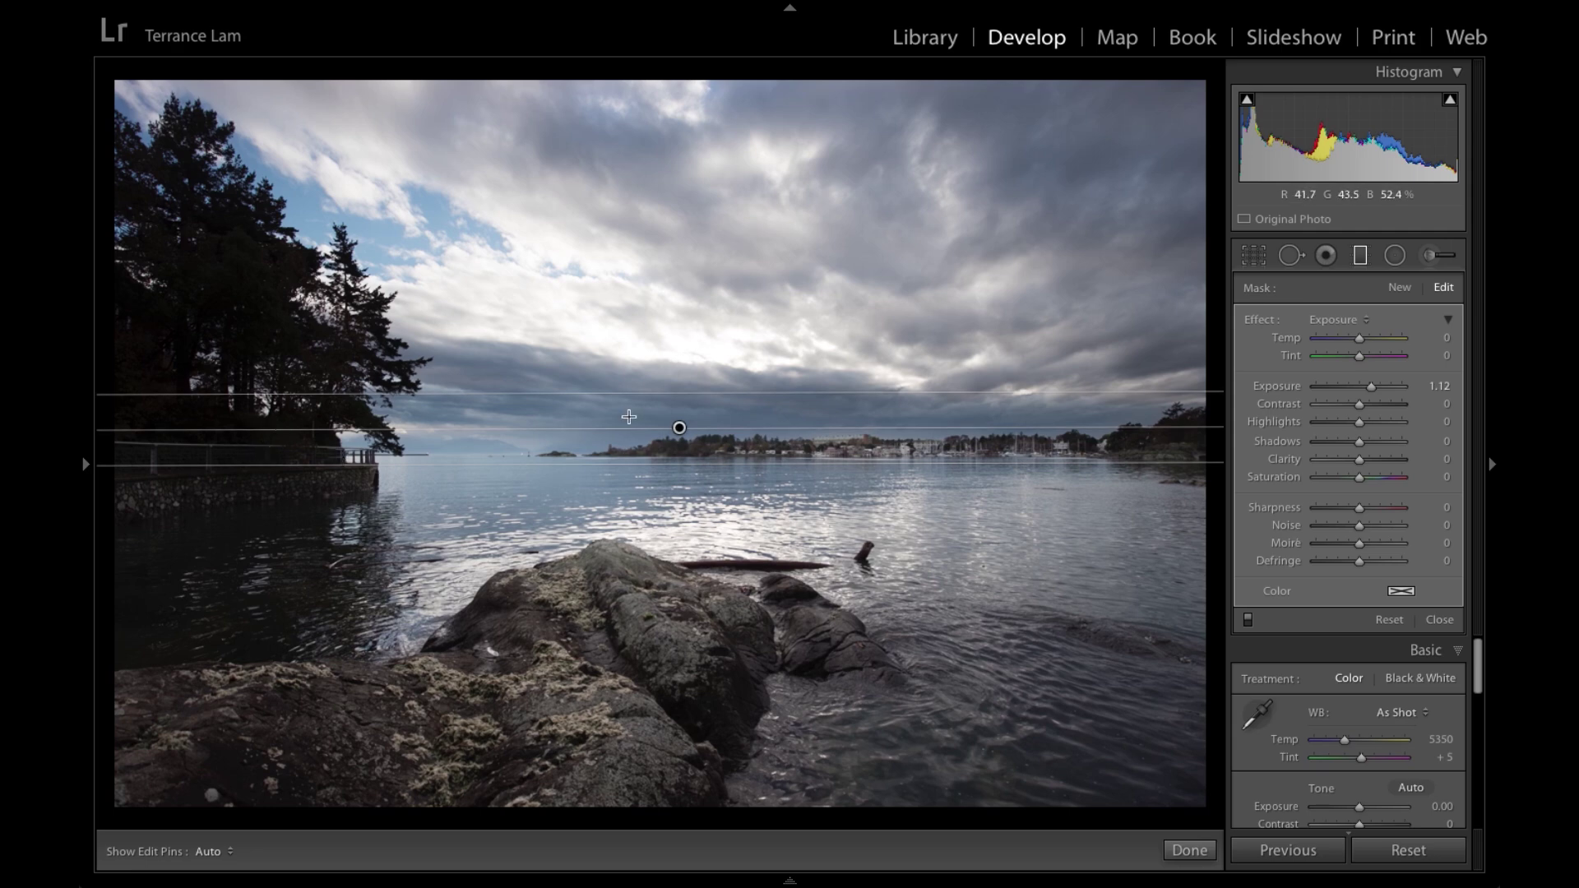
{"action": "left_click_drag", "start_coordinate": [673, 393], "coordinate": [673, 238]}
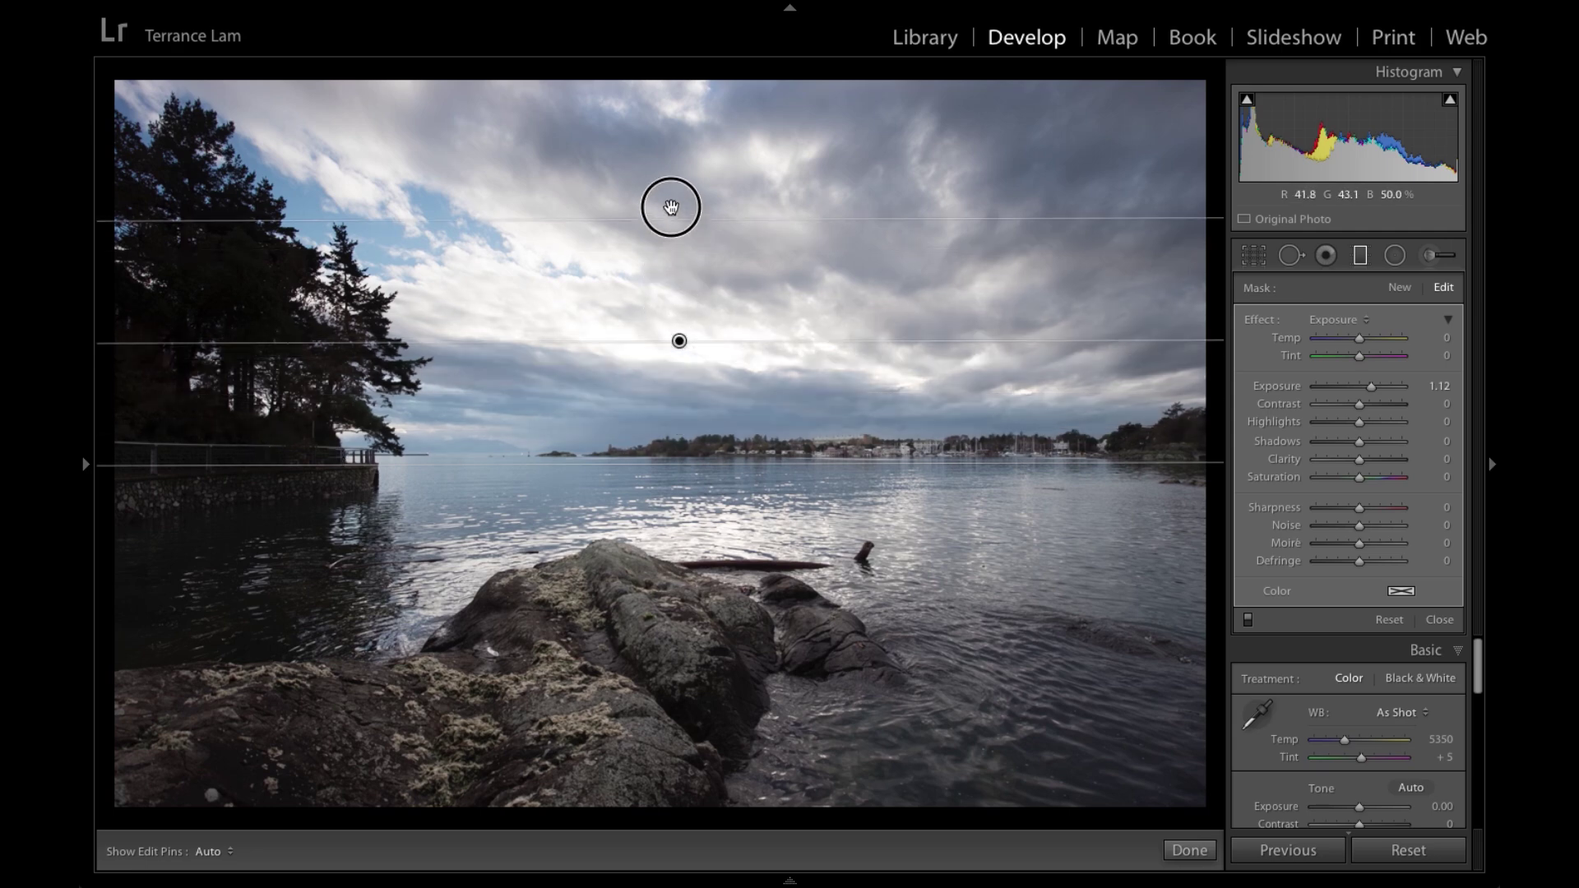
{"action": "left_click_drag", "start_coordinate": [671, 207], "coordinate": [670, 168]}
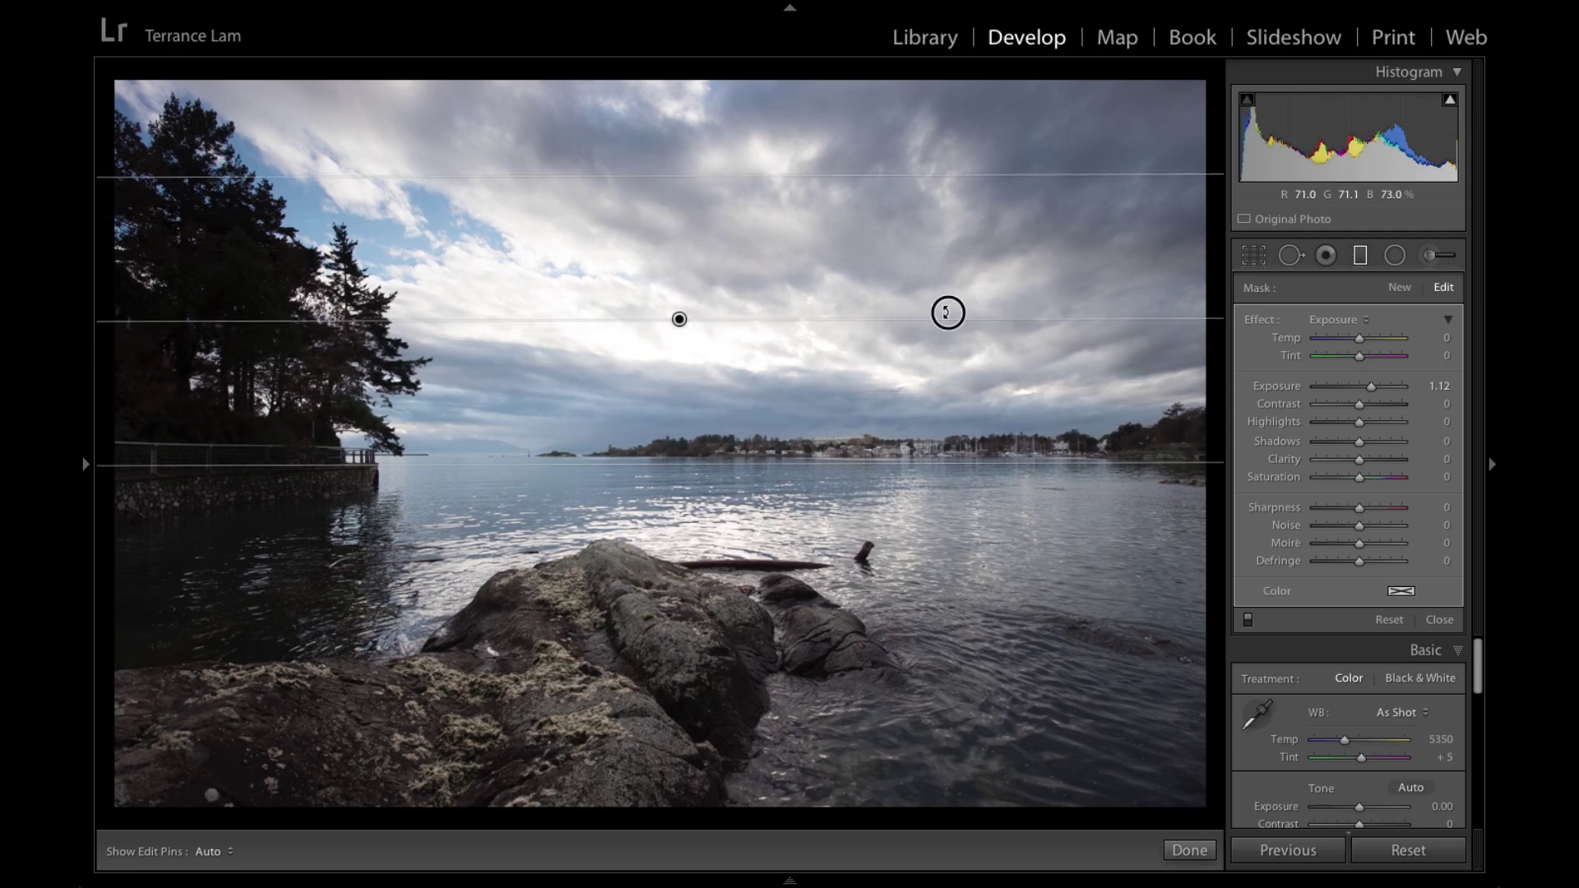
{"action": "left_click_drag", "start_coordinate": [947, 312], "coordinate": [948, 348]}
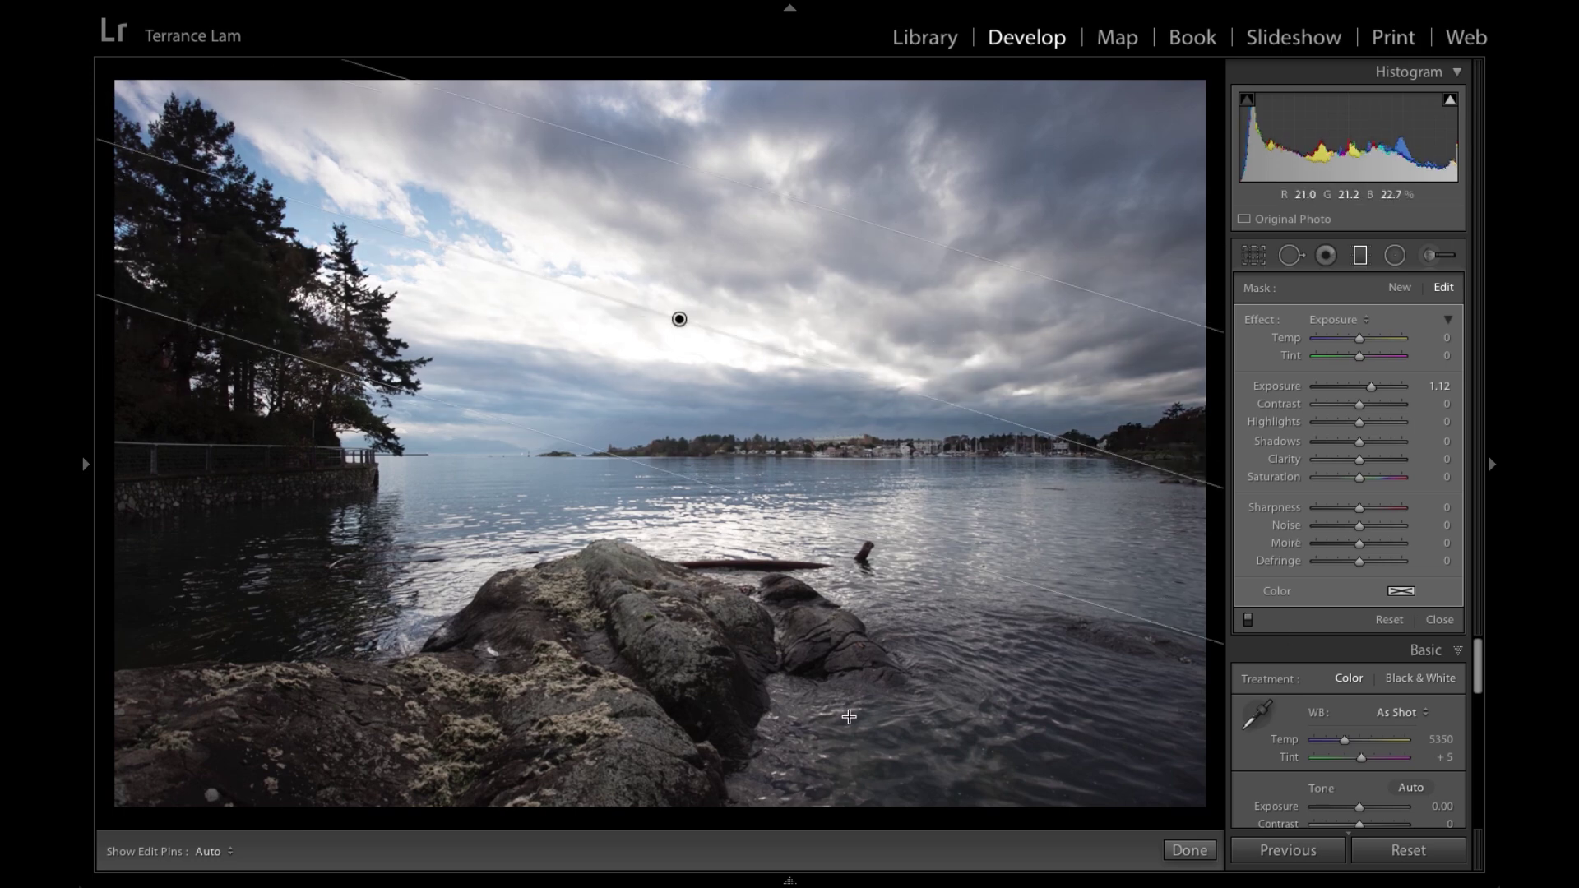
Step: Compare Before/After, then shift the Exposure 1.12 sky filter down and to the left
{"action": "key", "text": "y"}
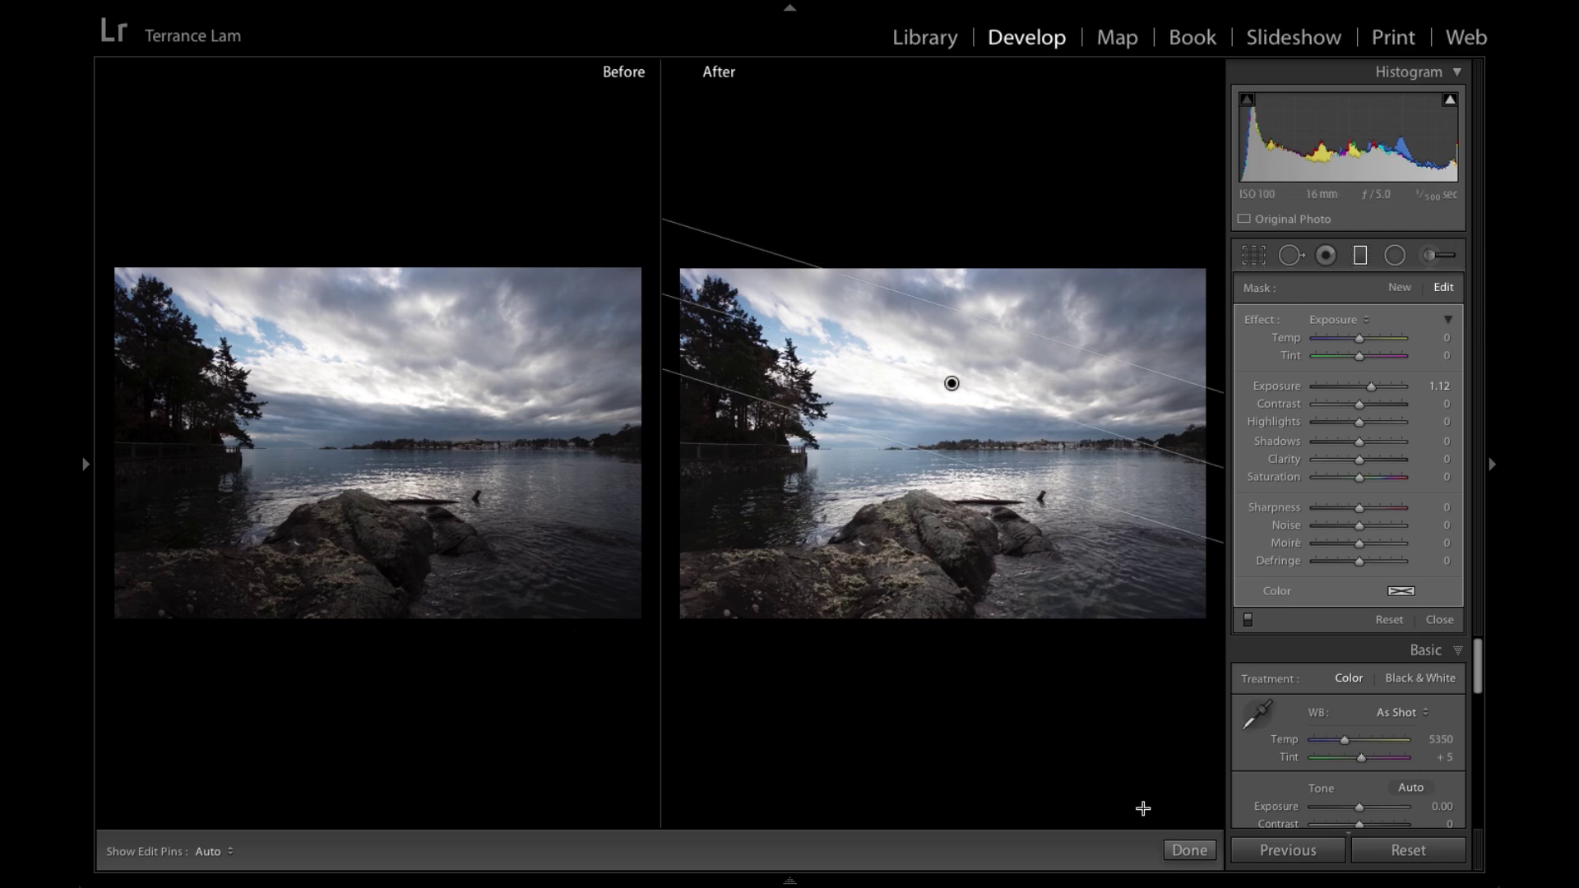
{"action": "key", "text": "y"}
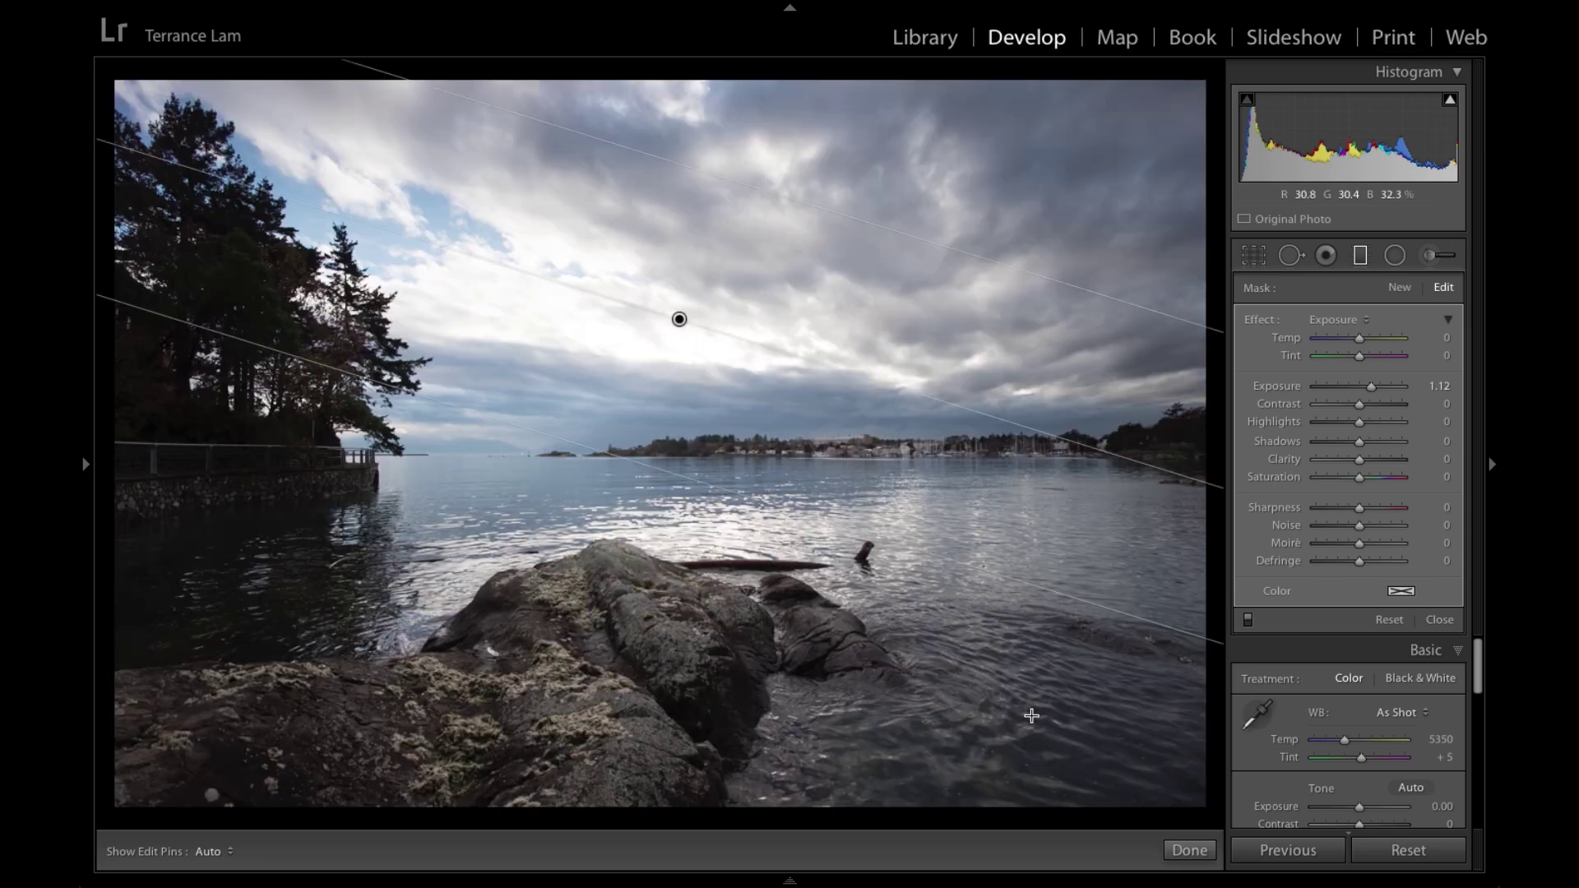
{"action": "left_click_drag", "start_coordinate": [681, 320], "coordinate": [652, 347]}
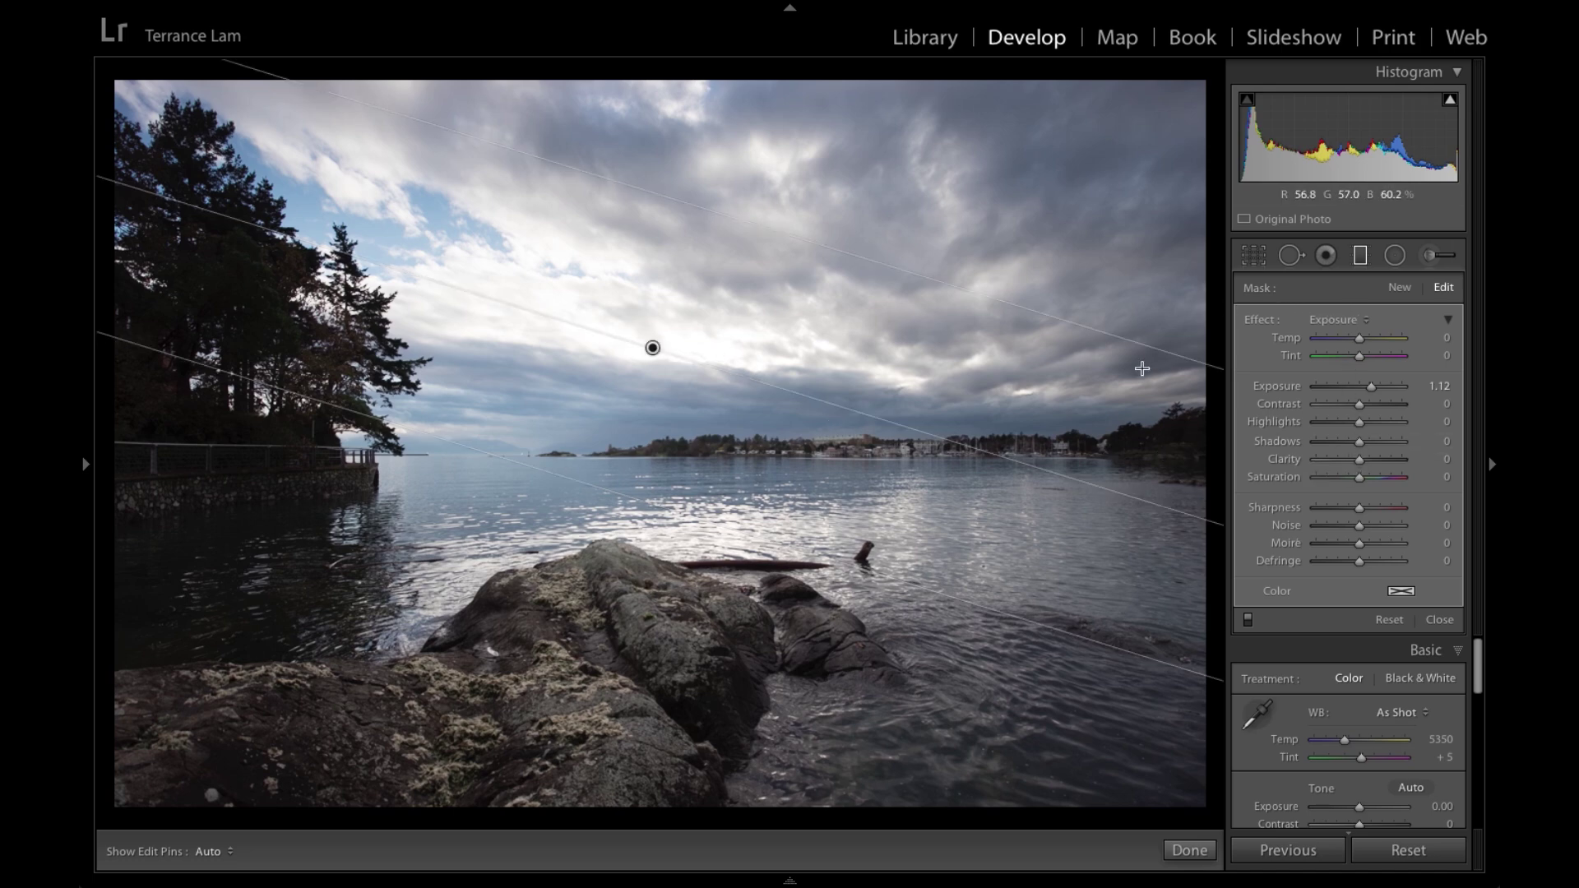
Step: Switch the filter's effect to Shadows 85 and raise the filter higher over the sky
{"action": "left_click", "coordinate": [1345, 321]}
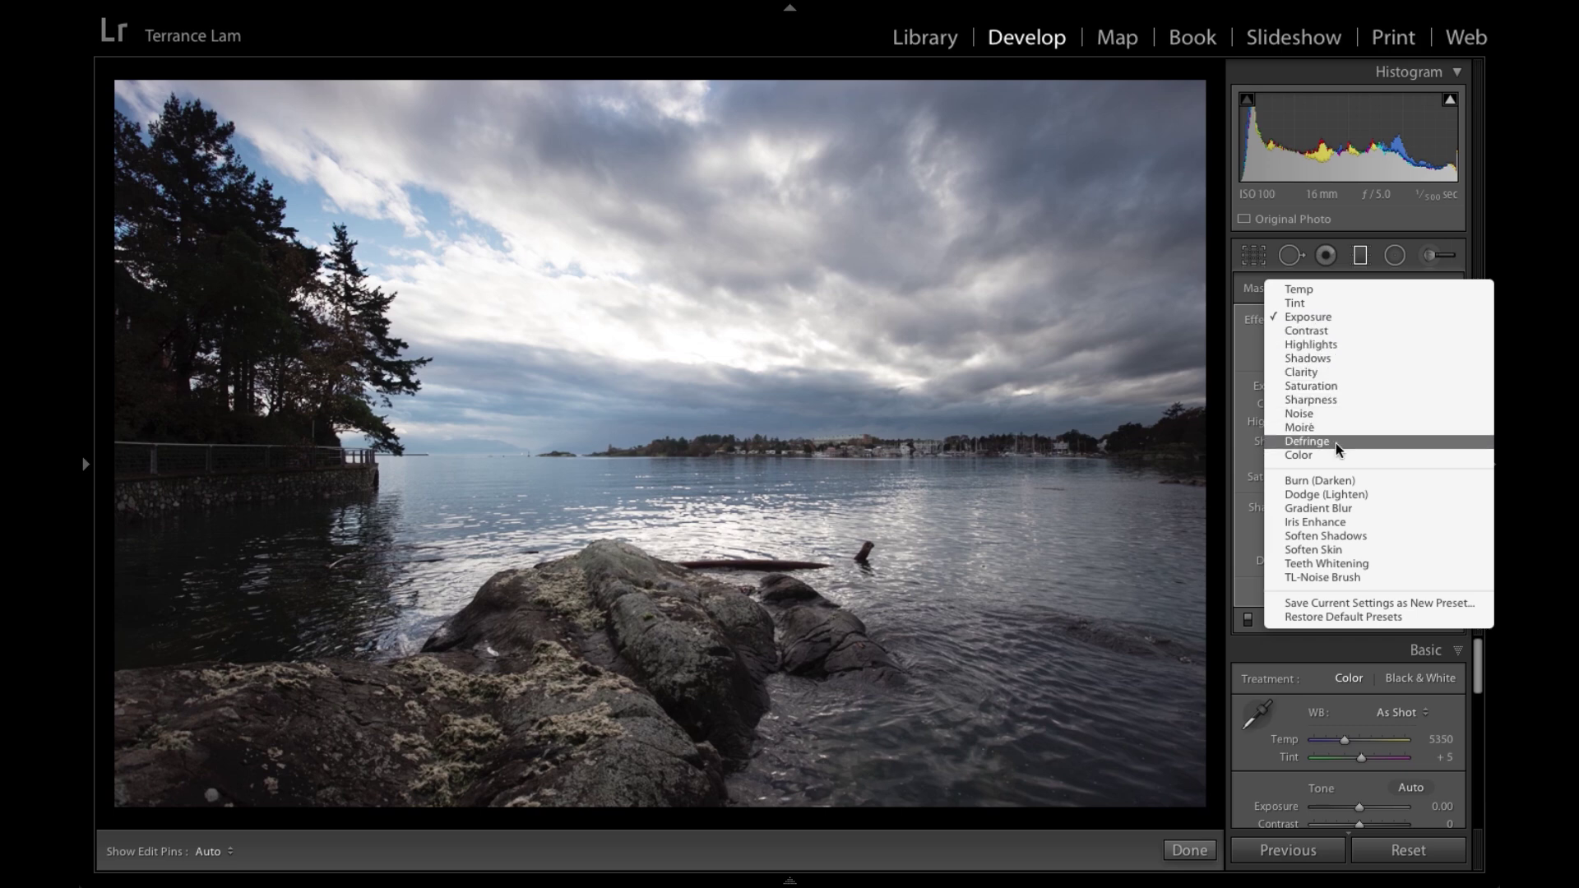
{"action": "left_click", "coordinate": [1336, 354]}
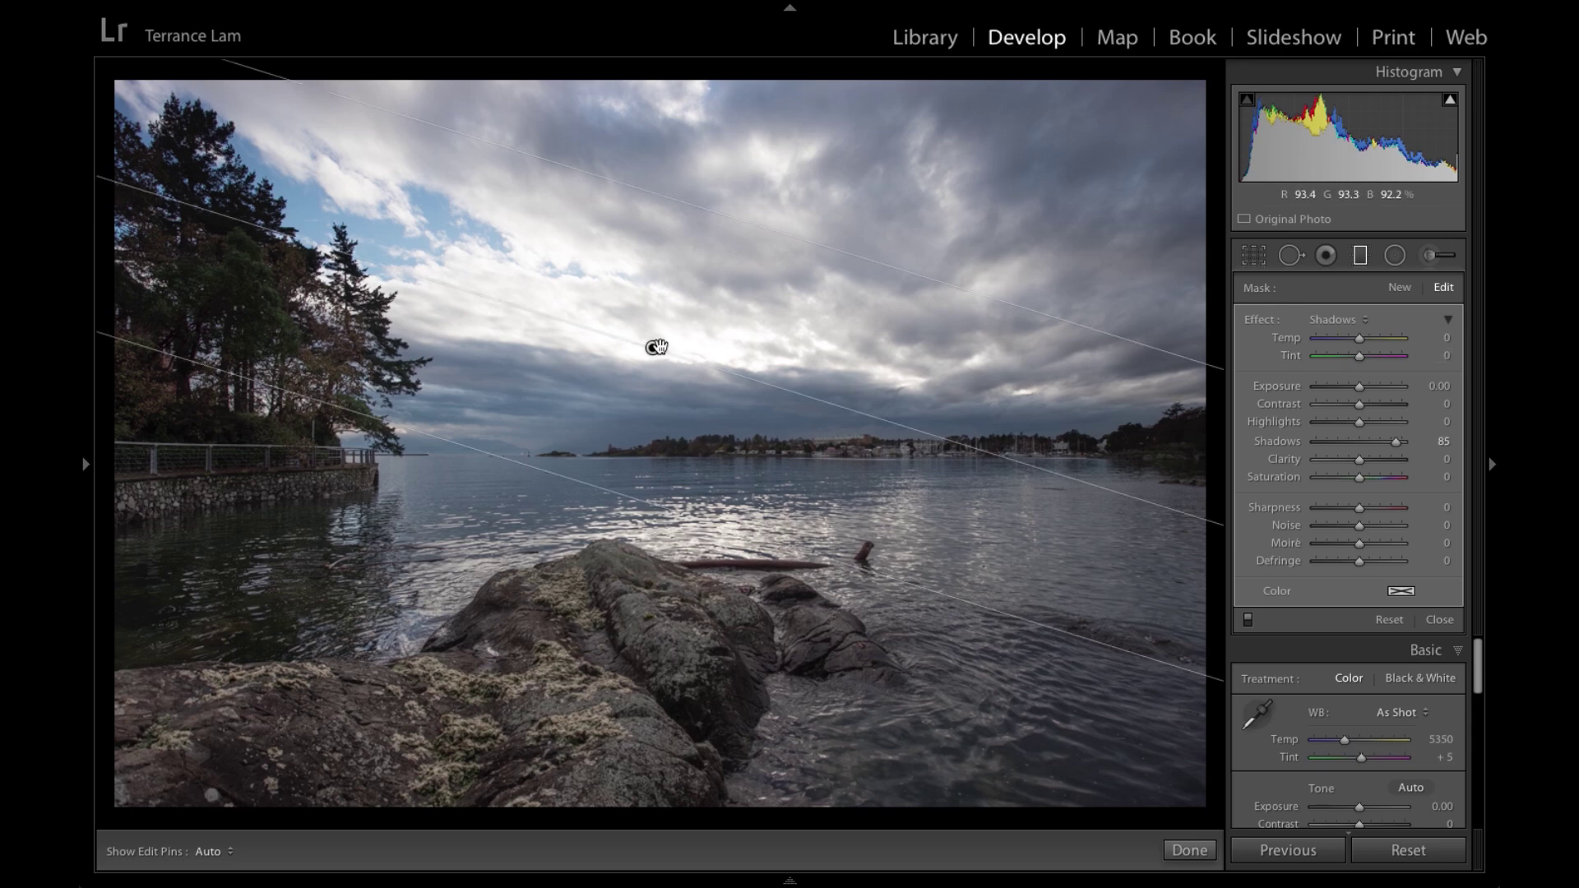
{"action": "key", "text": "Return"}
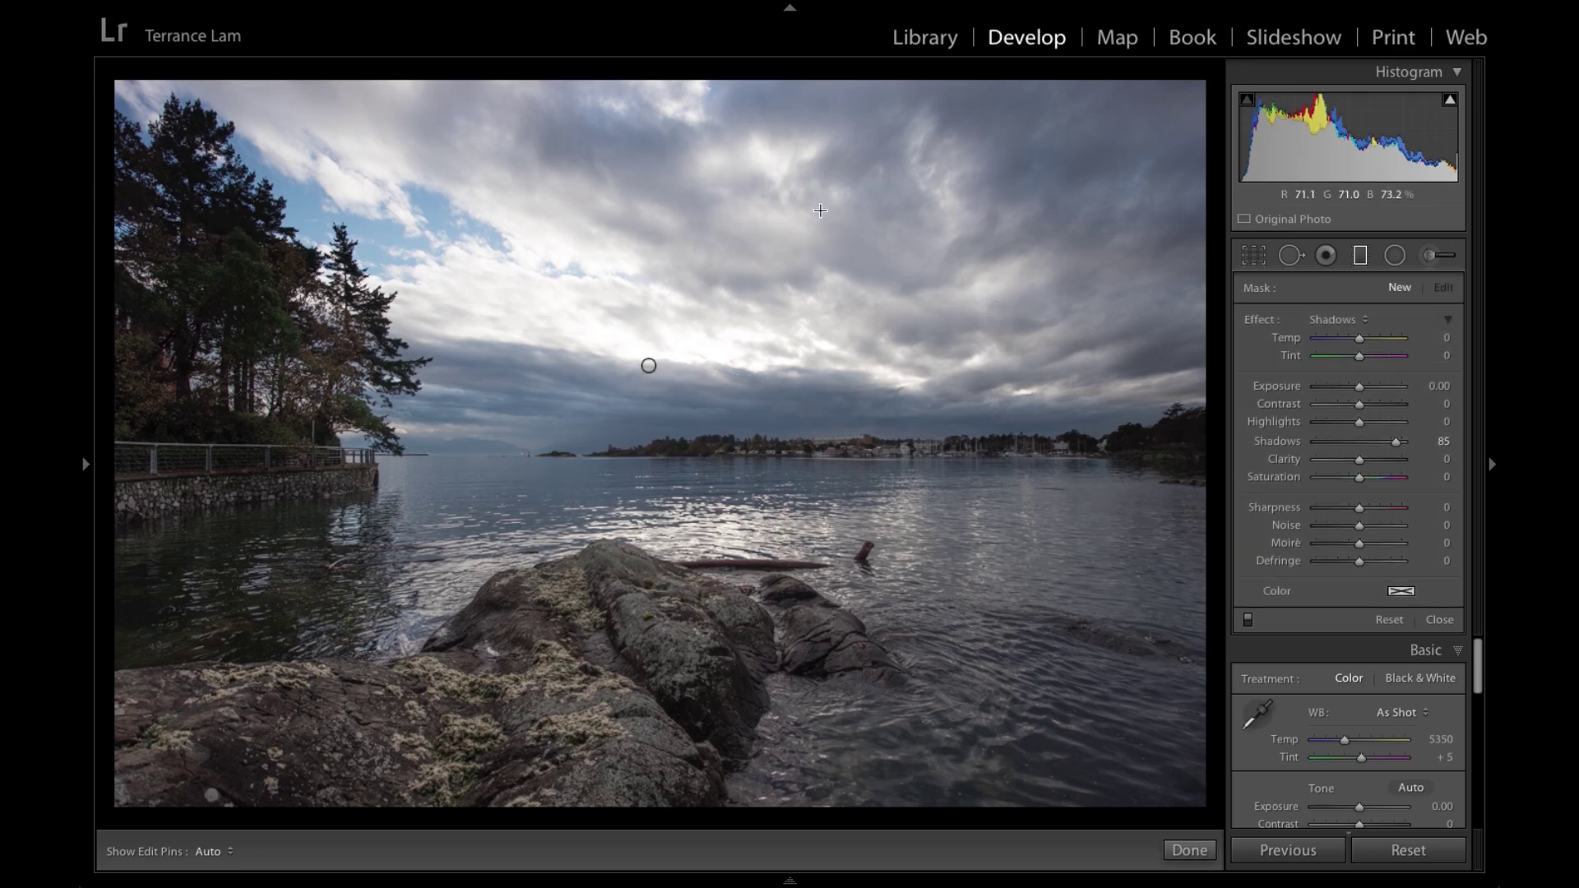
{"action": "left_click", "coordinate": [649, 365]}
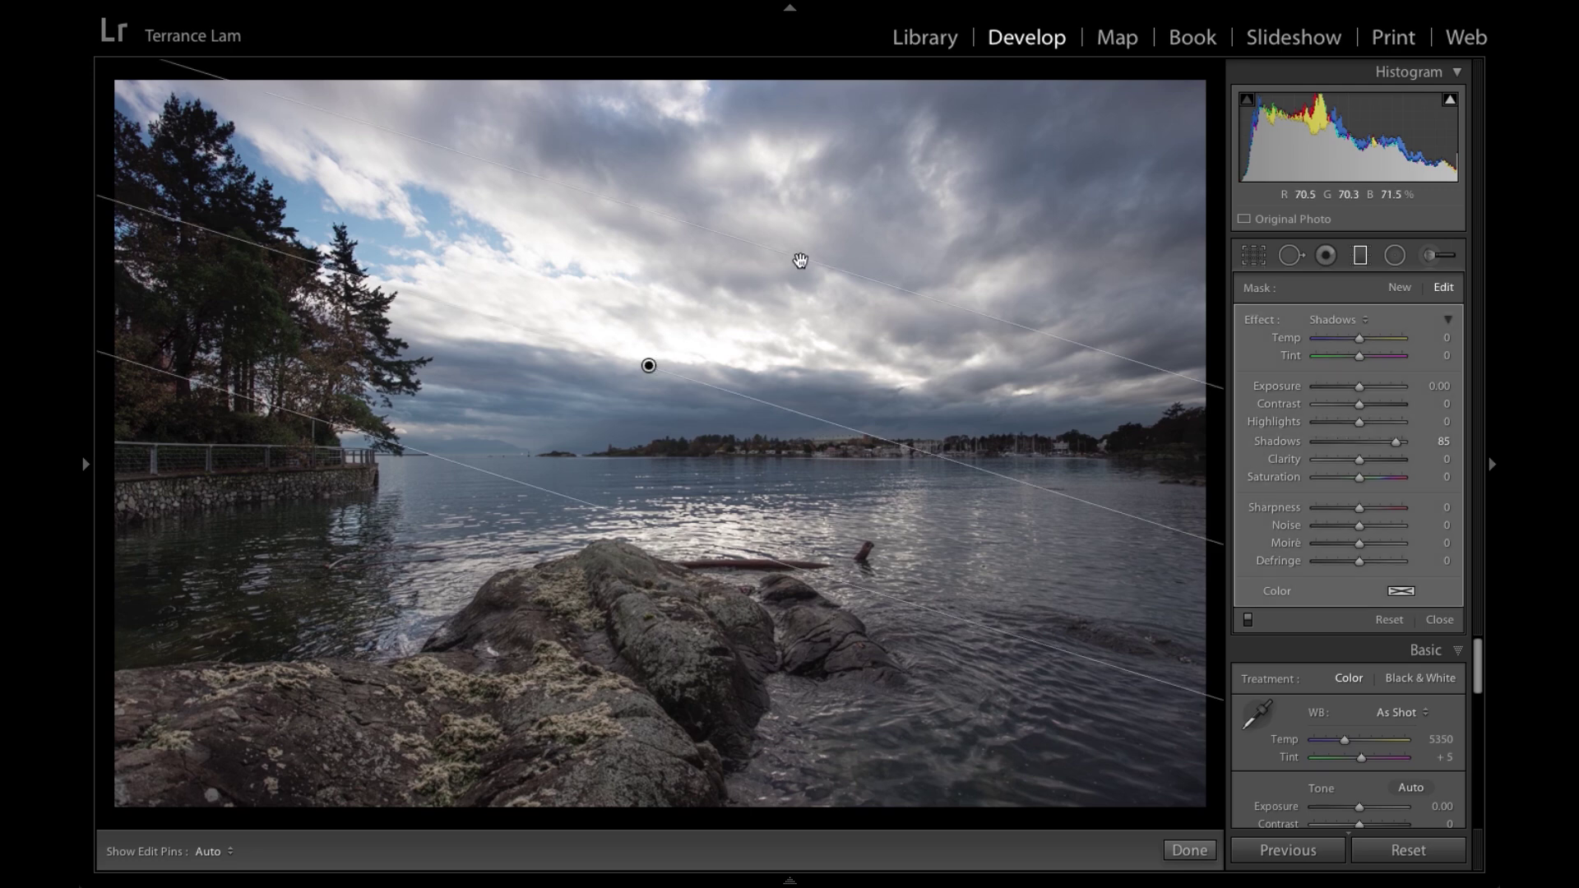
{"action": "left_click_drag", "start_coordinate": [800, 260], "coordinate": [810, 216]}
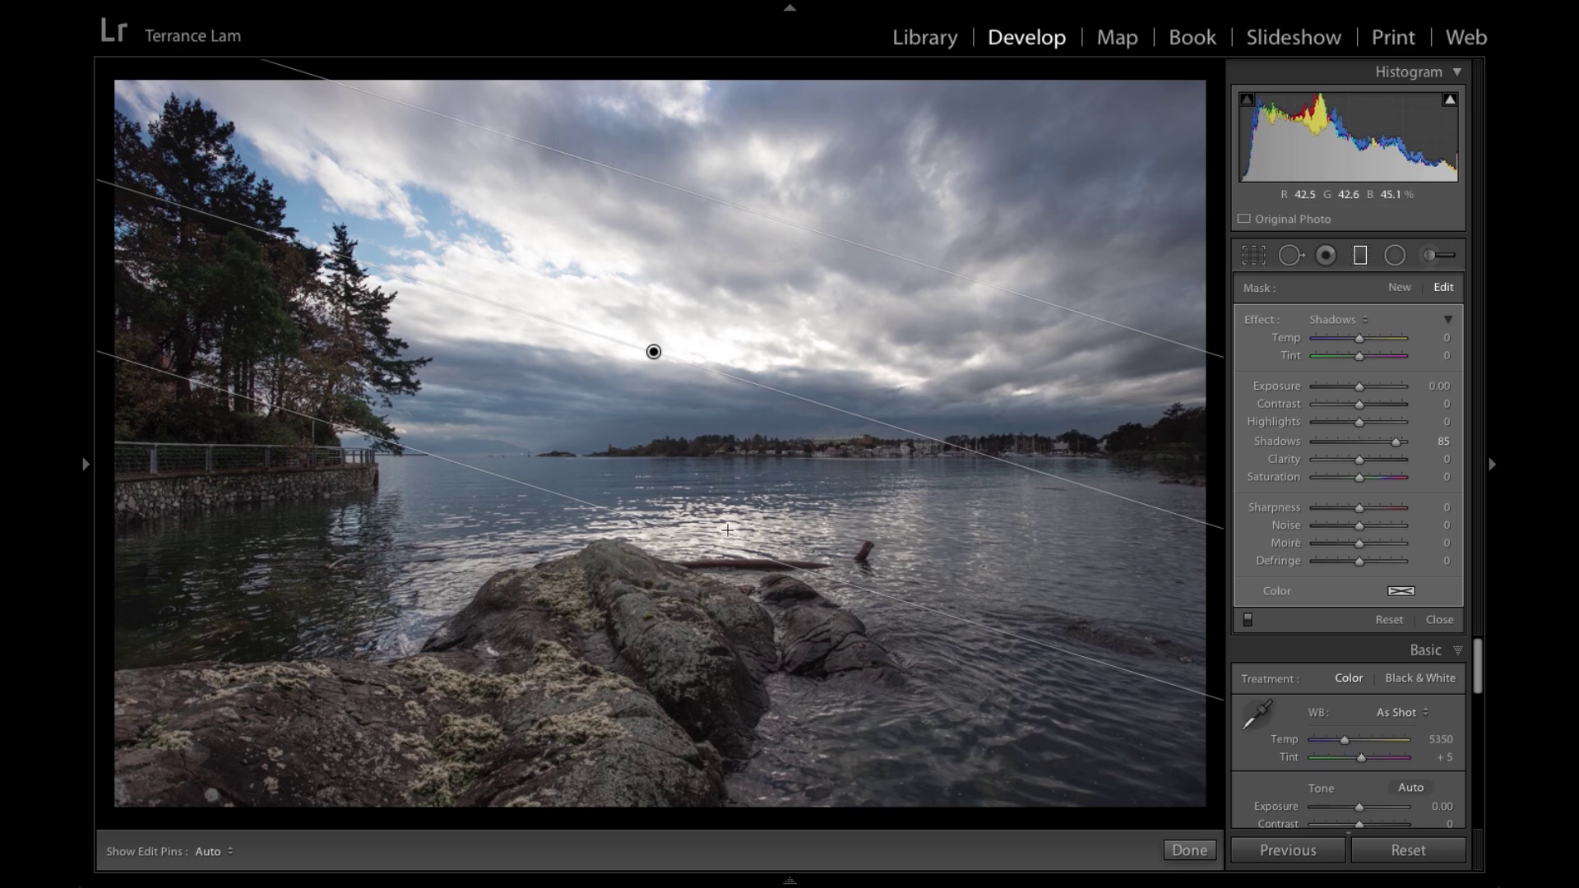
Step: Show Before/After, finish the graduated filter with Done, and hide the side panels
{"action": "key", "text": "y"}
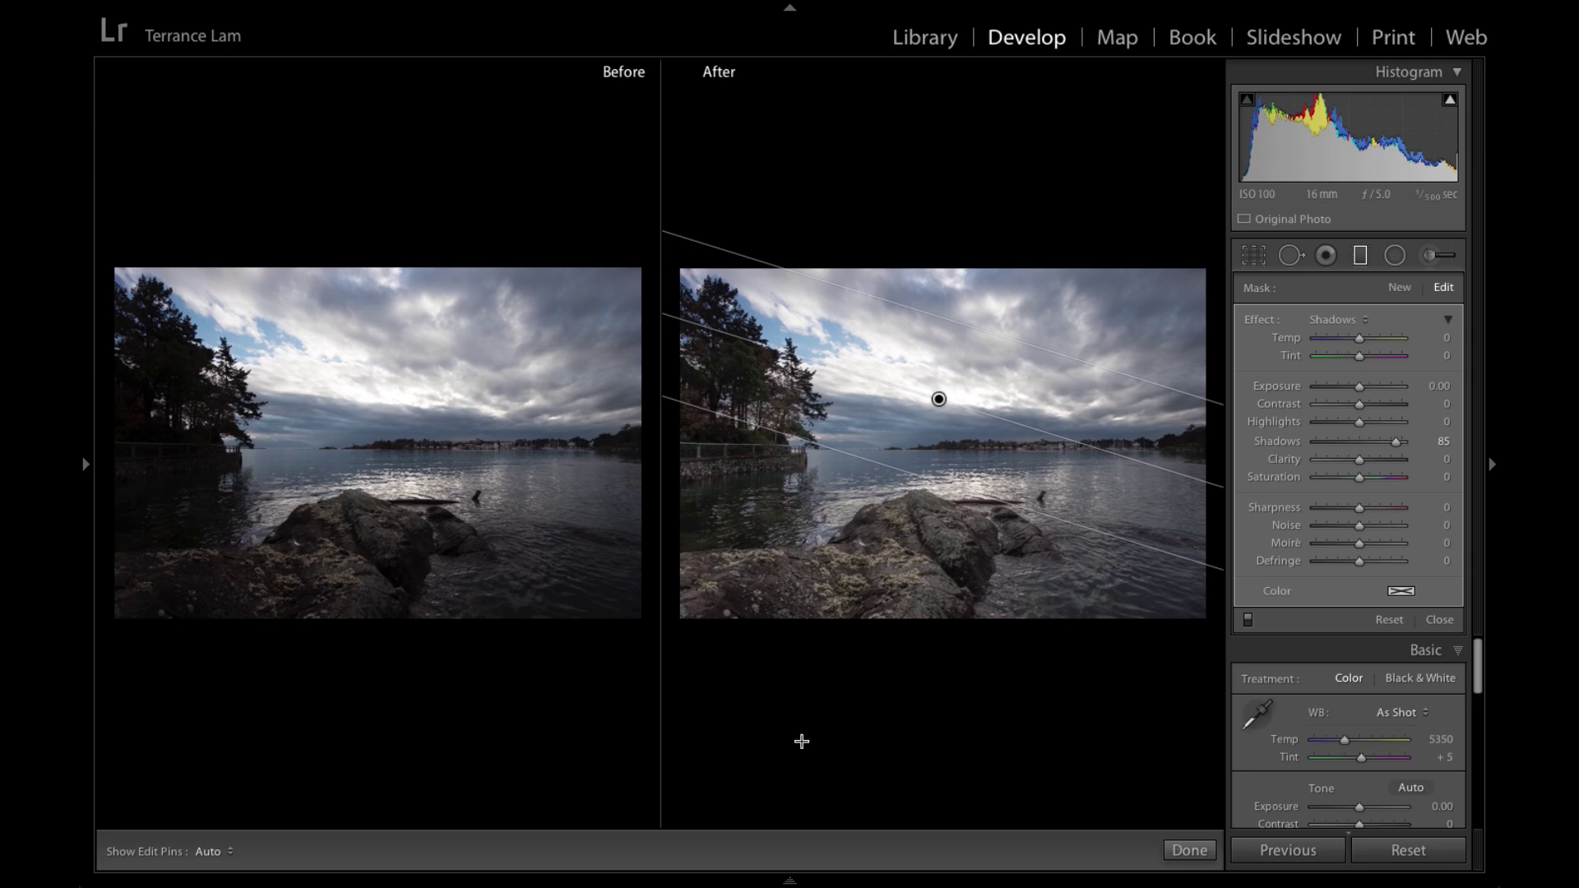
{"action": "left_click", "coordinate": [1188, 850]}
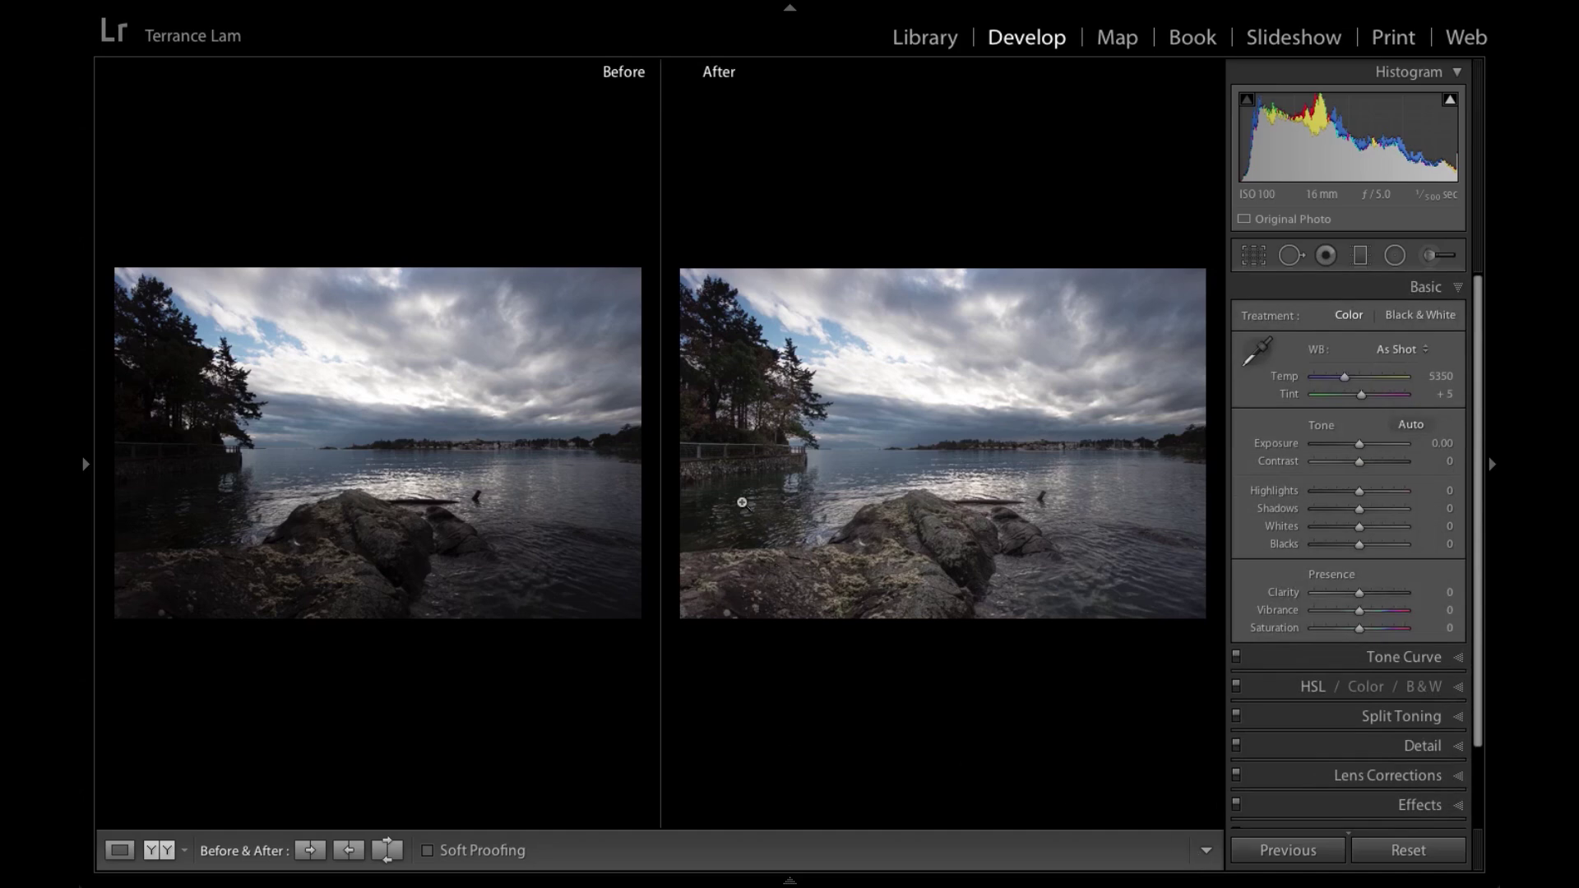
{"action": "key", "text": "shift+Tab"}
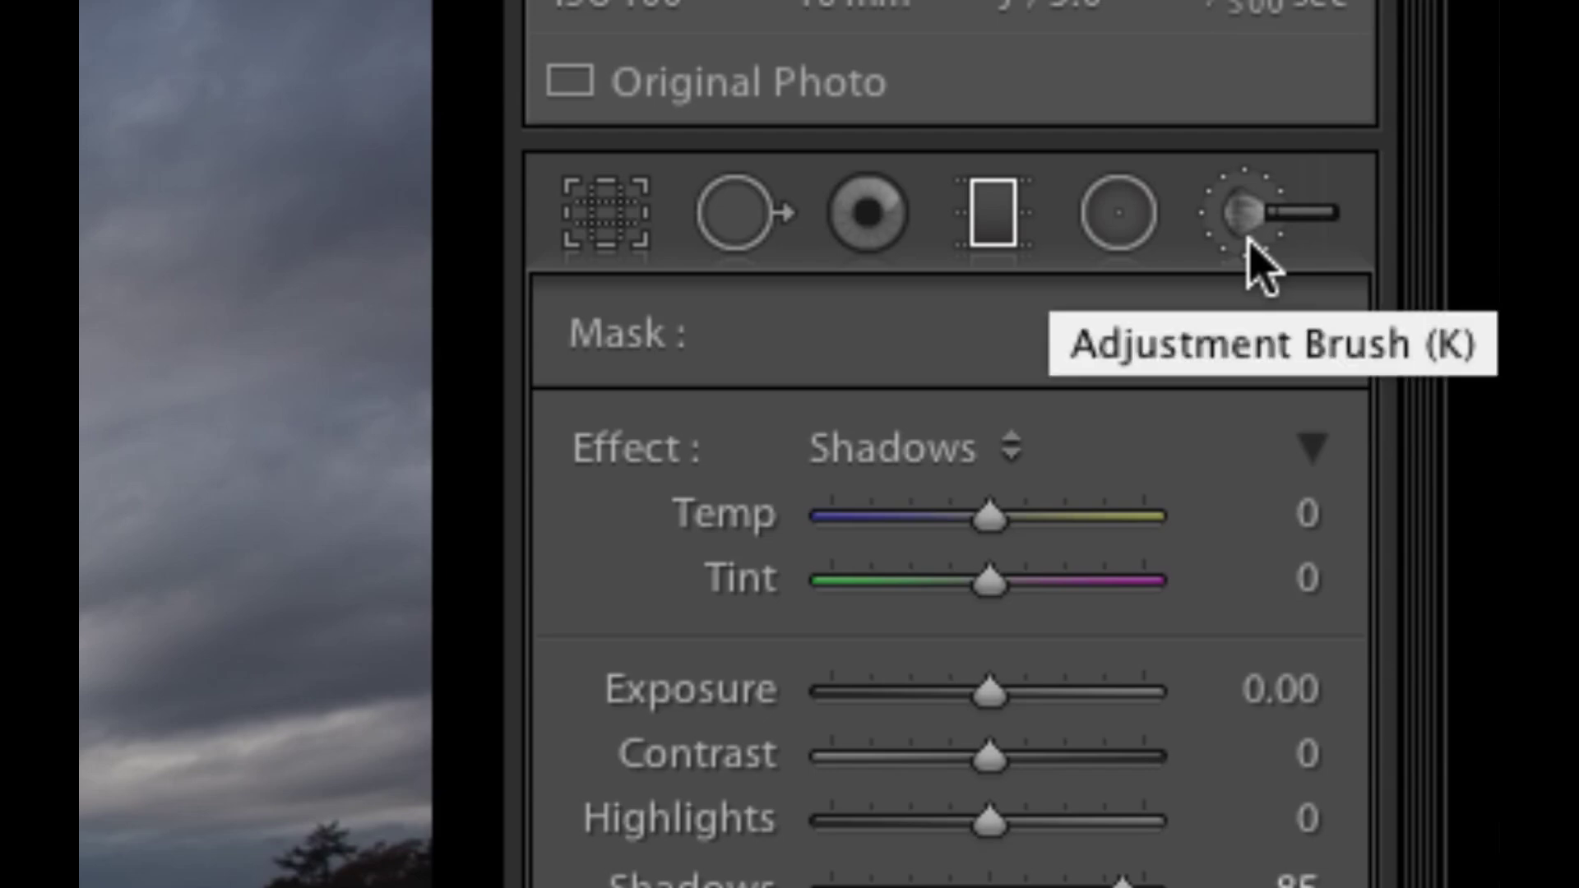
Step: Open the Adjustment Brush, briefly trying the graduated filter before returning to the brush
{"action": "left_click", "coordinate": [1248, 240]}
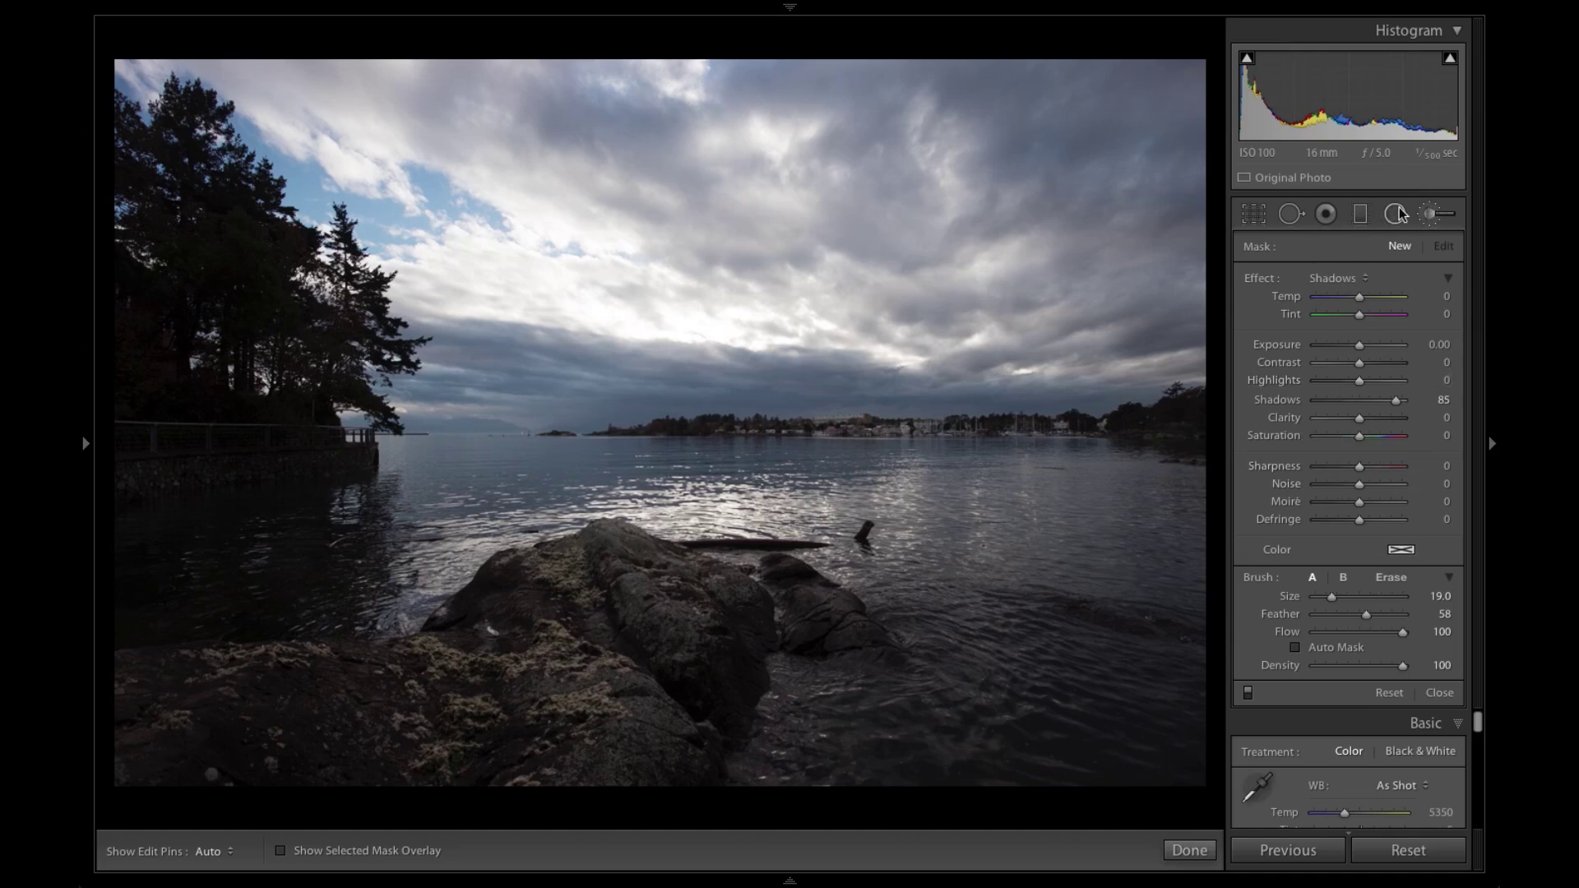
{"action": "left_click", "coordinate": [1362, 215]}
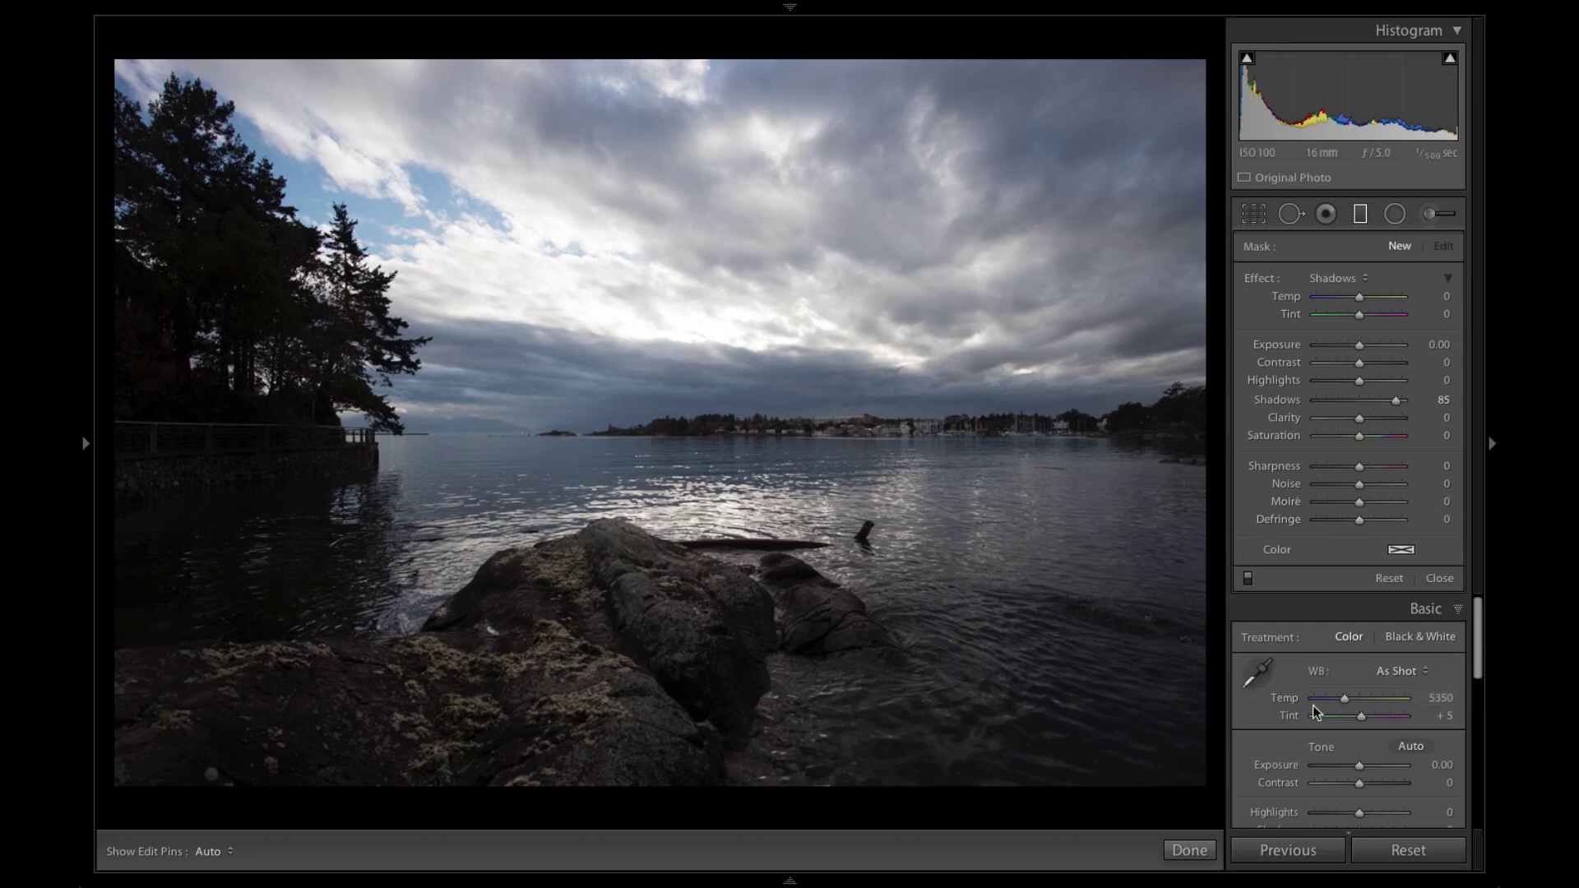
{"action": "left_click", "coordinate": [1439, 214]}
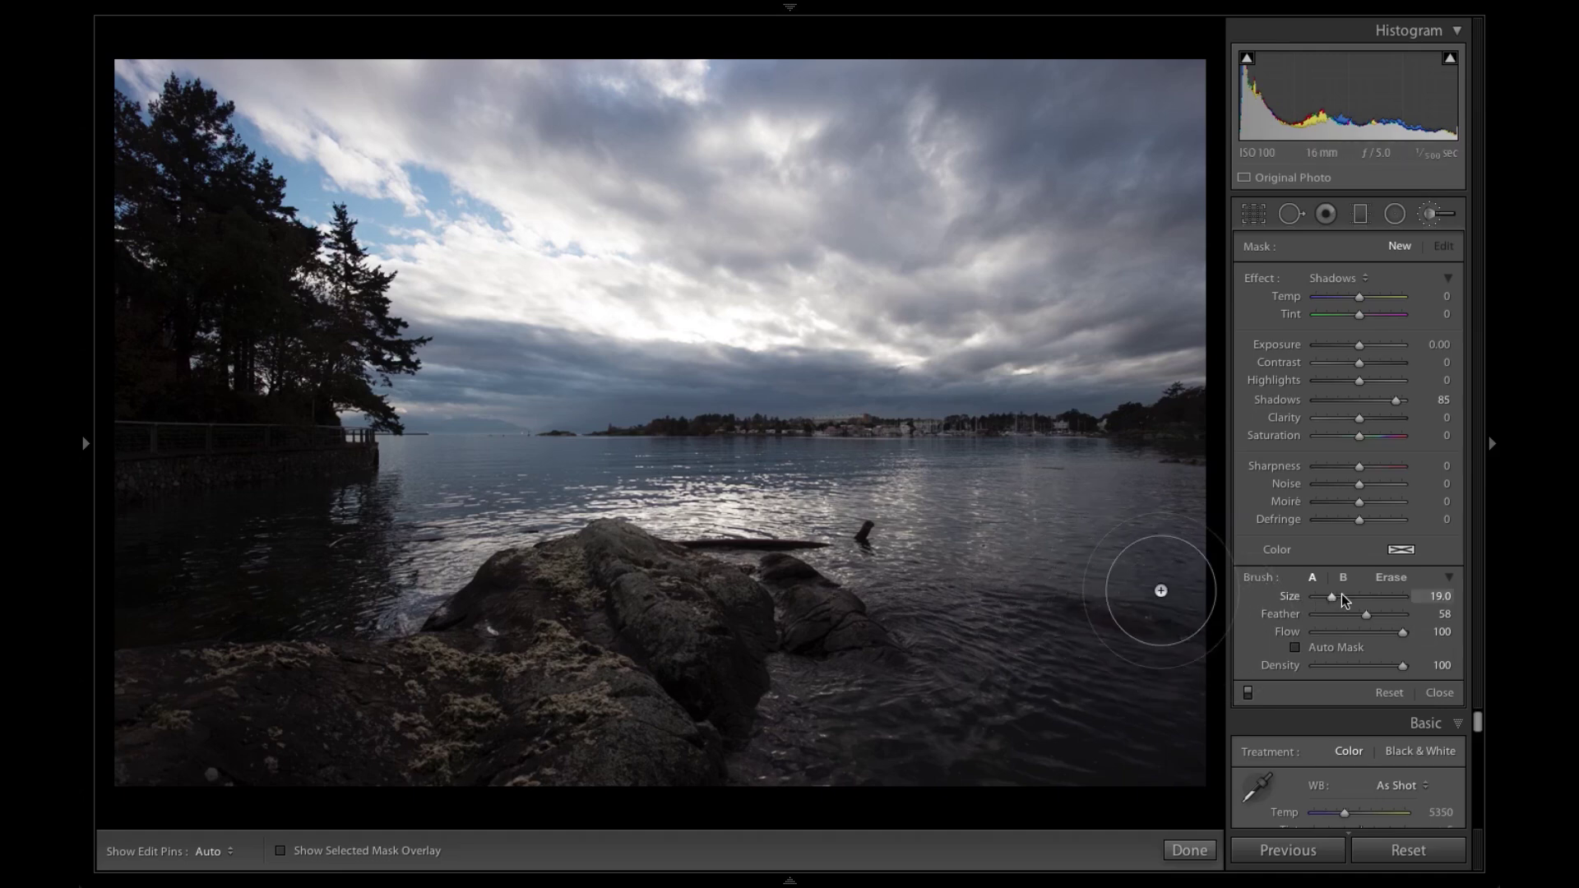
Step: Set the brush to size 21.5 with more feather and lower its Shadows lift from 85 to 59
{"action": "mouse_move", "coordinate": [1332, 604]}
{"action": "left_mouse_down"}
{"action": "mouse_move", "coordinate": [1351, 607]}
{"action": "mouse_move", "coordinate": [1337, 615]}
{"action": "left_mouse_up"}
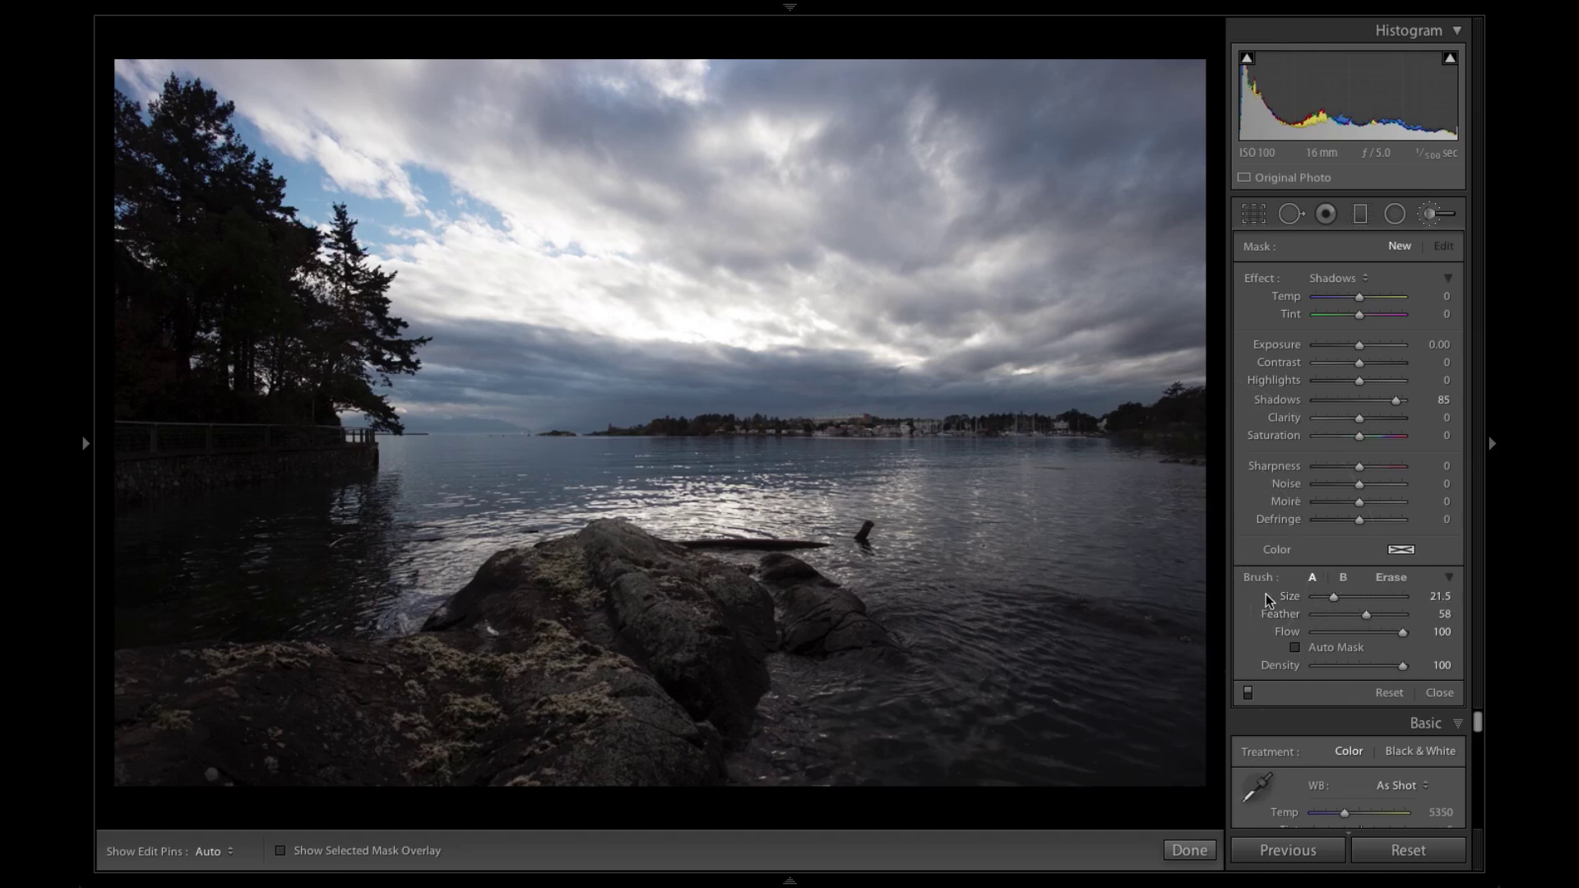
{"action": "mouse_move", "coordinate": [1365, 618]}
{"action": "left_mouse_down"}
{"action": "mouse_move", "coordinate": [1395, 624]}
{"action": "mouse_move", "coordinate": [1346, 628]}
{"action": "mouse_move", "coordinate": [1387, 630]}
{"action": "left_mouse_up"}
{"action": "left_click_drag", "start_coordinate": [1394, 402], "coordinate": [1384, 409]}
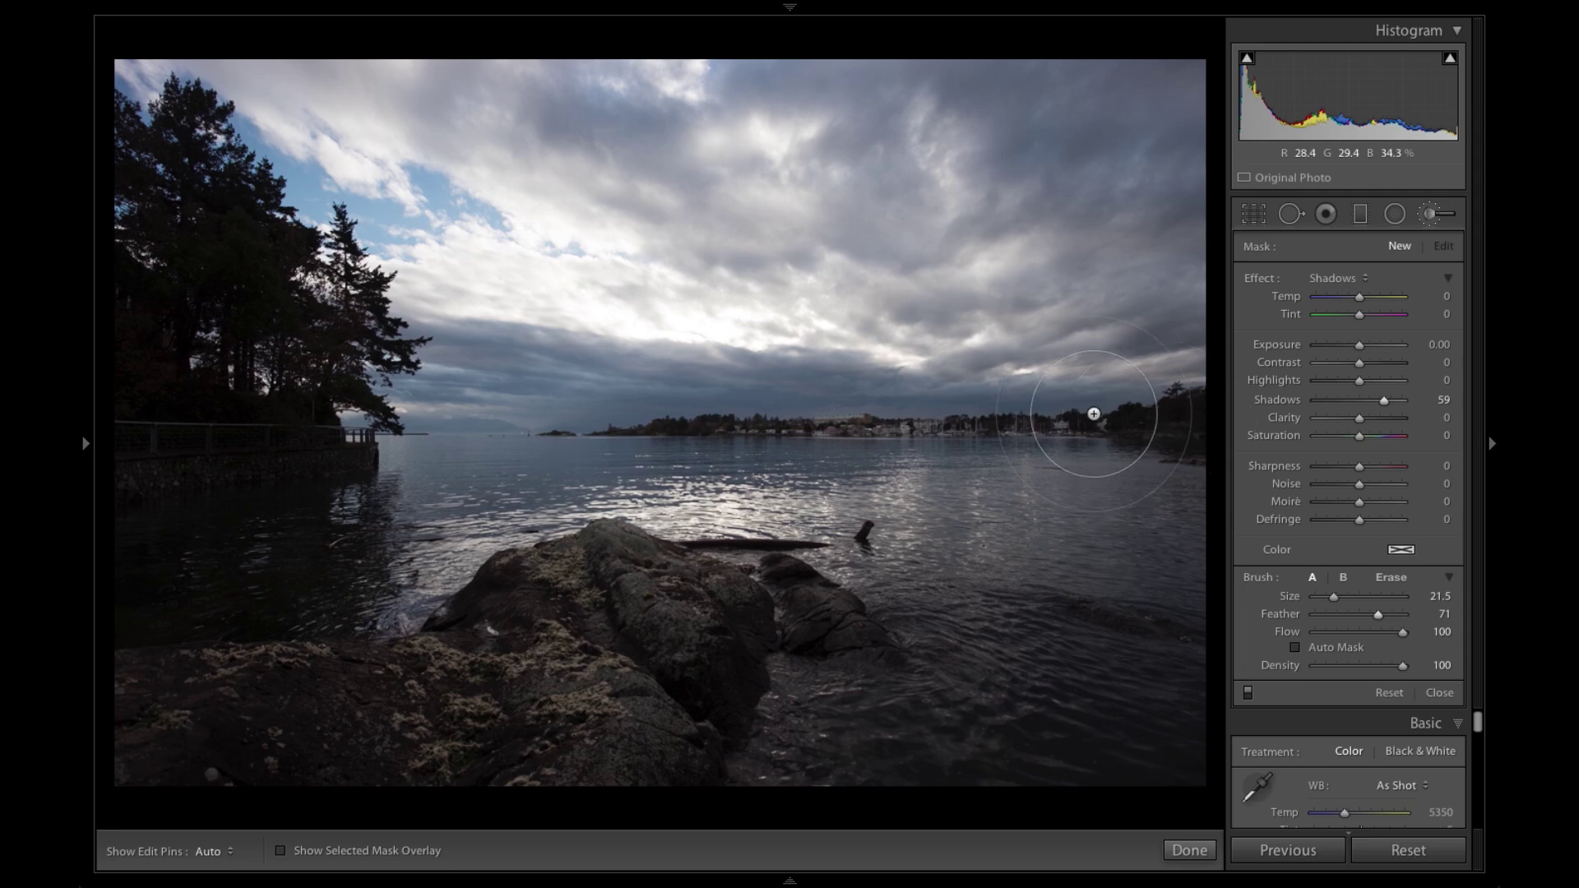
{"action": "scroll", "coordinate": [1093, 413], "scroll_direction": "up", "scroll_amount": 2}
{"action": "scroll", "coordinate": [1093, 413], "scroll_direction": "down", "scroll_amount": 5}
{"action": "scroll", "coordinate": [1142, 441], "scroll_direction": "up", "scroll_amount": 1}
Step: Paint the Shadows 59 lift over the right-side trees, foreground rock, fence and left-side foliage
{"action": "key", "text": "h"}
{"action": "mouse_move", "coordinate": [1193, 400]}
{"action": "left_mouse_down"}
{"action": "mouse_move", "coordinate": [560, 436]}
{"action": "mouse_move", "coordinate": [754, 415]}
{"action": "mouse_move", "coordinate": [1151, 441]}
{"action": "mouse_move", "coordinate": [1187, 436]}
{"action": "mouse_move", "coordinate": [1187, 382]}
{"action": "mouse_move", "coordinate": [1184, 424]}
{"action": "left_mouse_up"}
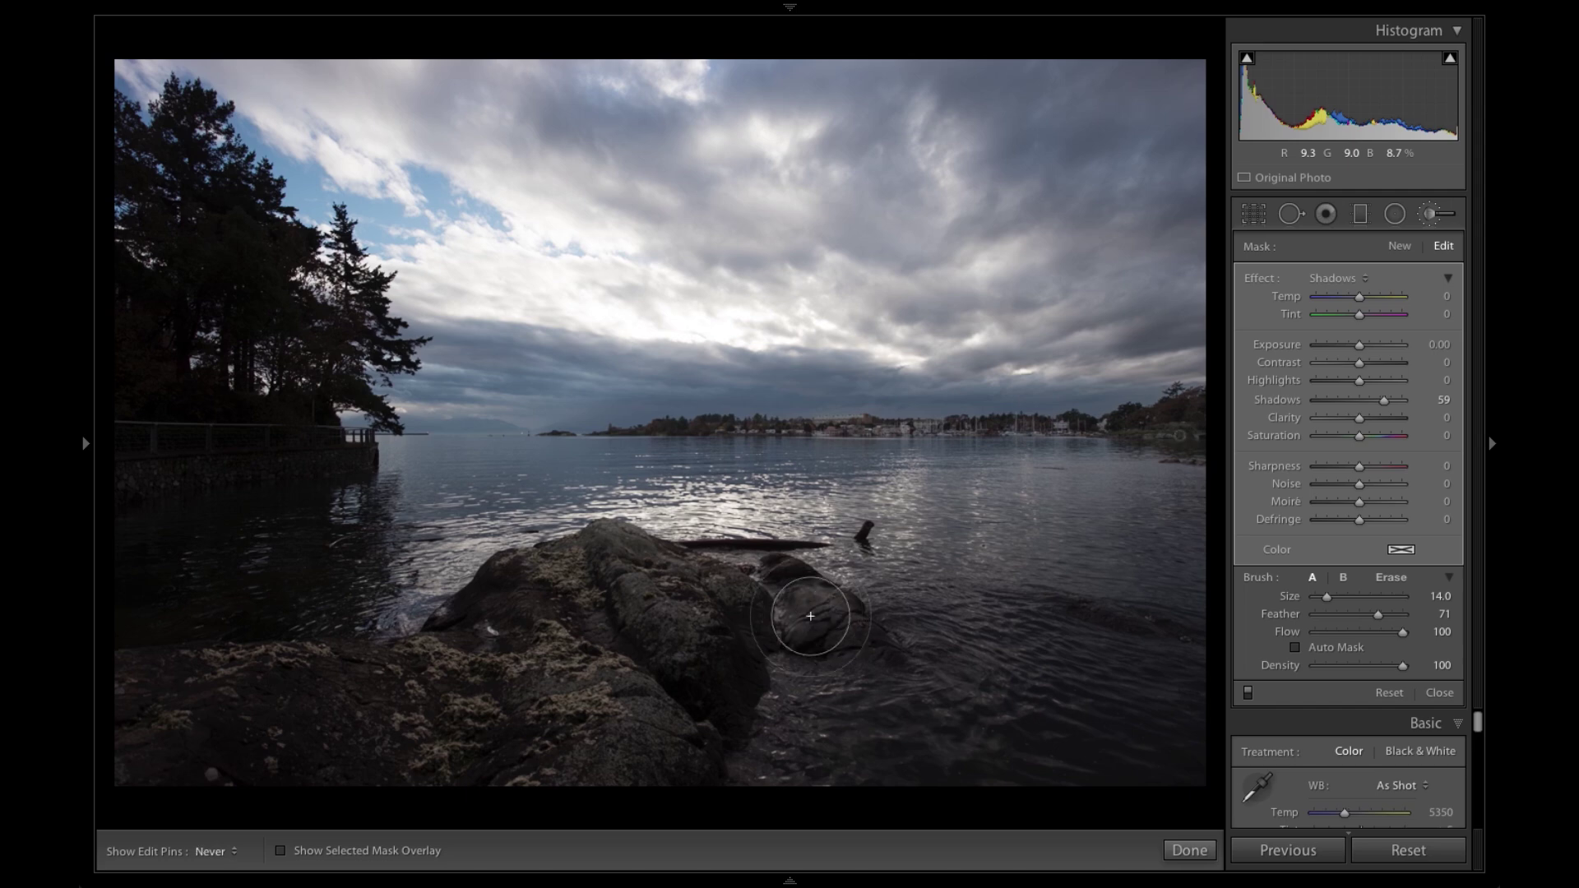
{"action": "mouse_move", "coordinate": [761, 558]}
{"action": "left_mouse_down"}
{"action": "mouse_move", "coordinate": [643, 582]}
{"action": "mouse_move", "coordinate": [631, 604]}
{"action": "mouse_move", "coordinate": [571, 592]}
{"action": "mouse_move", "coordinate": [528, 633]}
{"action": "mouse_move", "coordinate": [490, 568]}
{"action": "mouse_move", "coordinate": [596, 601]}
{"action": "mouse_move", "coordinate": [532, 728]}
{"action": "mouse_move", "coordinate": [602, 660]}
{"action": "mouse_move", "coordinate": [477, 806]}
{"action": "mouse_move", "coordinate": [348, 763]}
{"action": "mouse_move", "coordinate": [490, 680]}
{"action": "mouse_move", "coordinate": [195, 806]}
{"action": "mouse_move", "coordinate": [448, 716]}
{"action": "mouse_move", "coordinate": [144, 744]}
{"action": "mouse_move", "coordinate": [404, 669]}
{"action": "mouse_move", "coordinate": [260, 681]}
{"action": "mouse_move", "coordinate": [112, 722]}
{"action": "mouse_move", "coordinate": [199, 676]}
{"action": "mouse_move", "coordinate": [82, 798]}
{"action": "mouse_move", "coordinate": [416, 777]}
{"action": "mouse_move", "coordinate": [317, 782]}
{"action": "mouse_move", "coordinate": [507, 644]}
{"action": "mouse_move", "coordinate": [490, 615]}
{"action": "mouse_move", "coordinate": [453, 628]}
{"action": "mouse_move", "coordinate": [754, 643]}
{"action": "mouse_move", "coordinate": [694, 663]}
{"action": "left_mouse_up"}
{"action": "key", "text": "ctrl+z"}
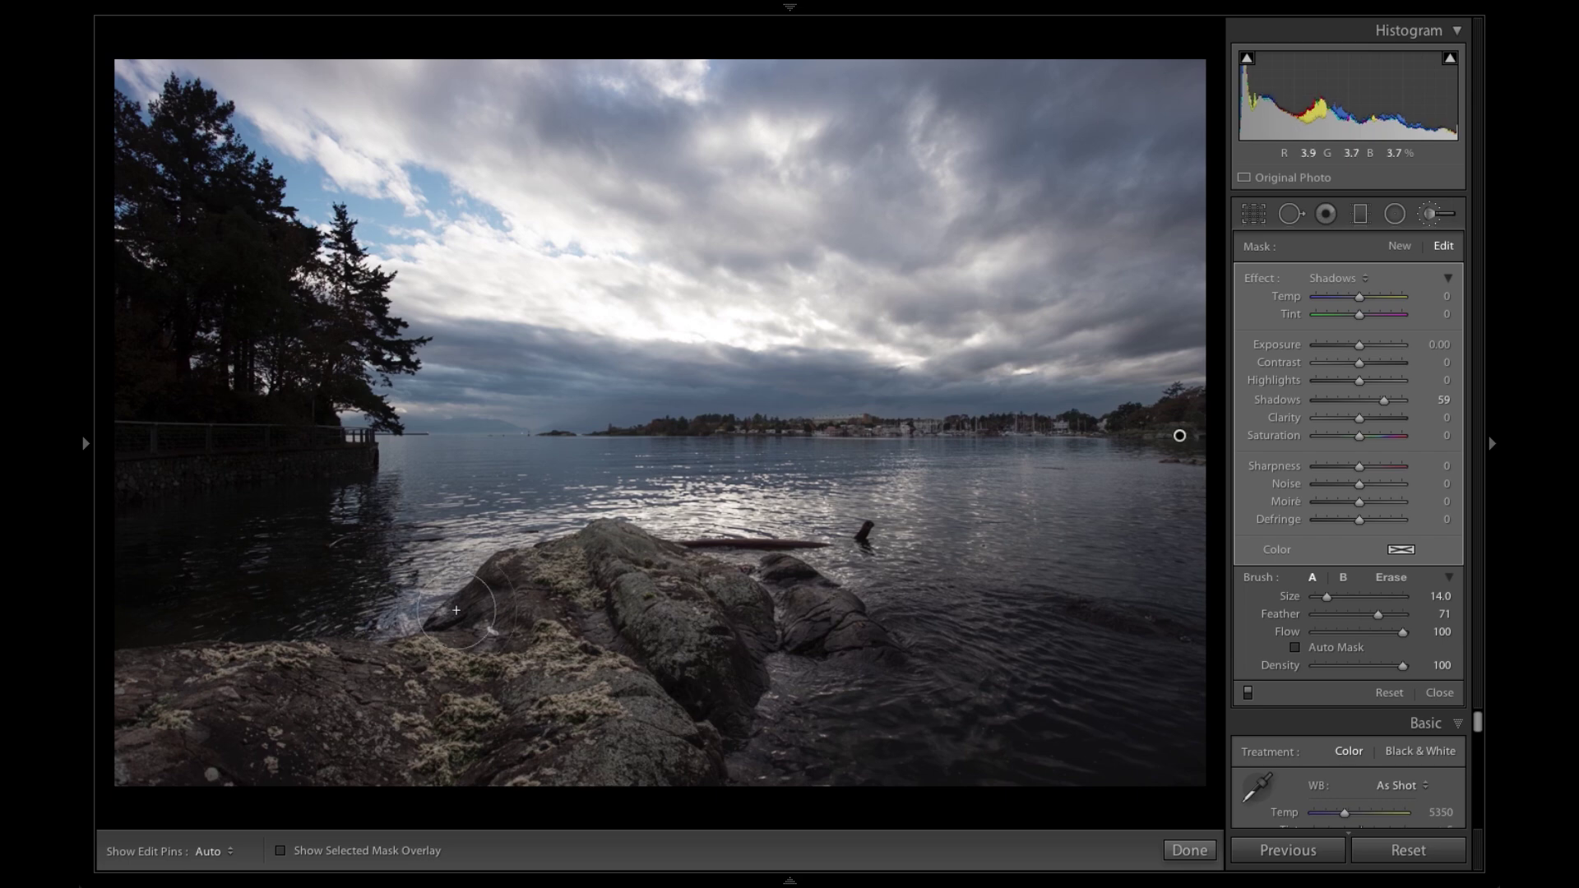
{"action": "key", "text": "h"}
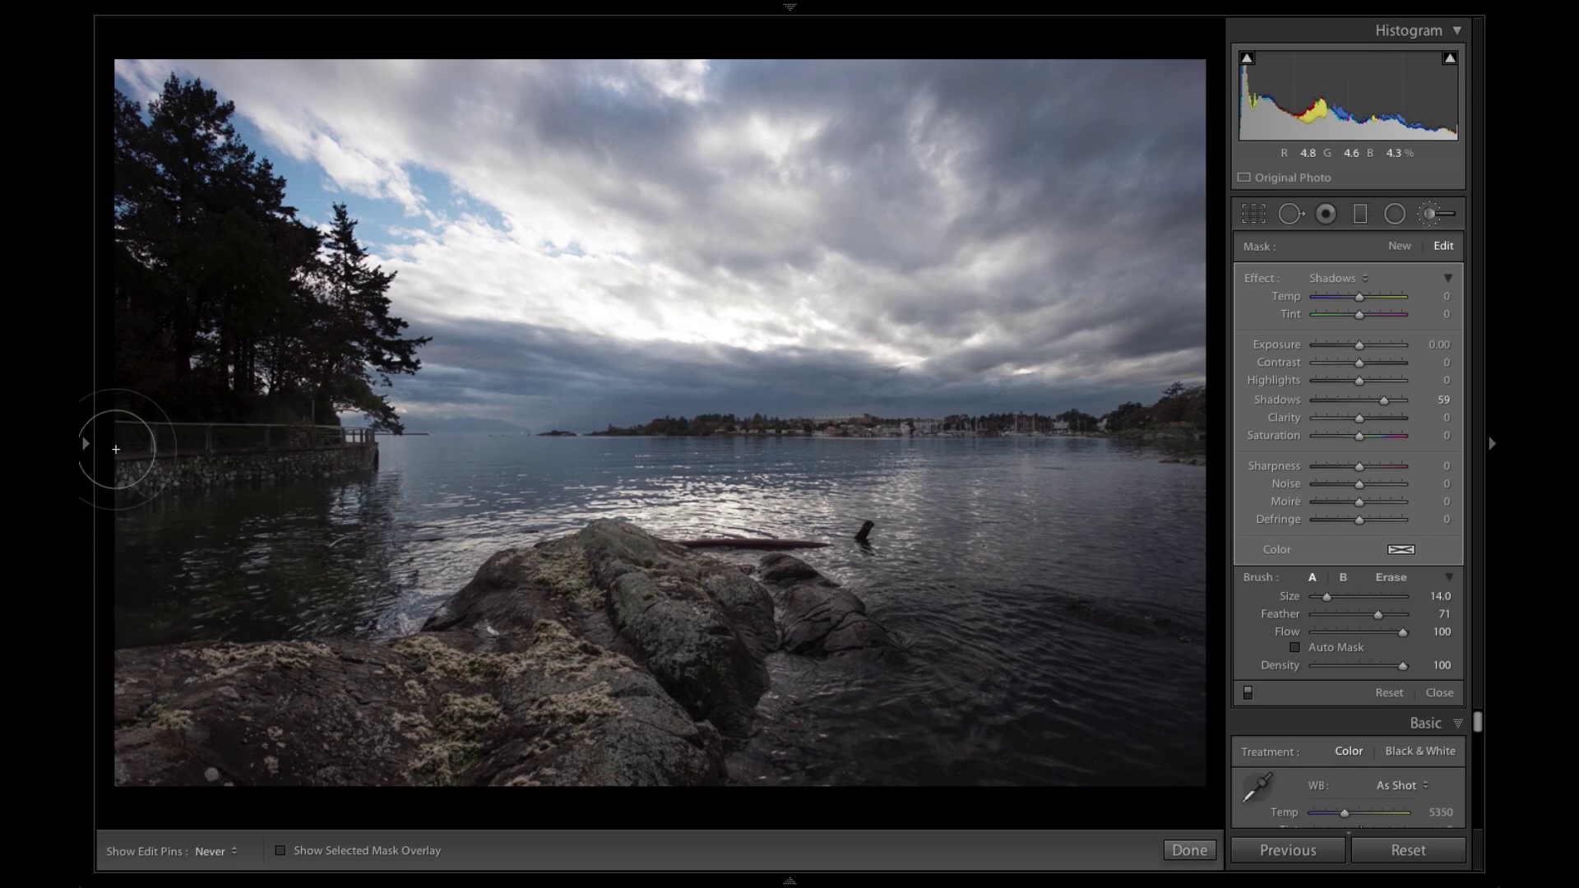
{"action": "left_click_drag", "start_coordinate": [229, 419], "coordinate": [193, 422]}
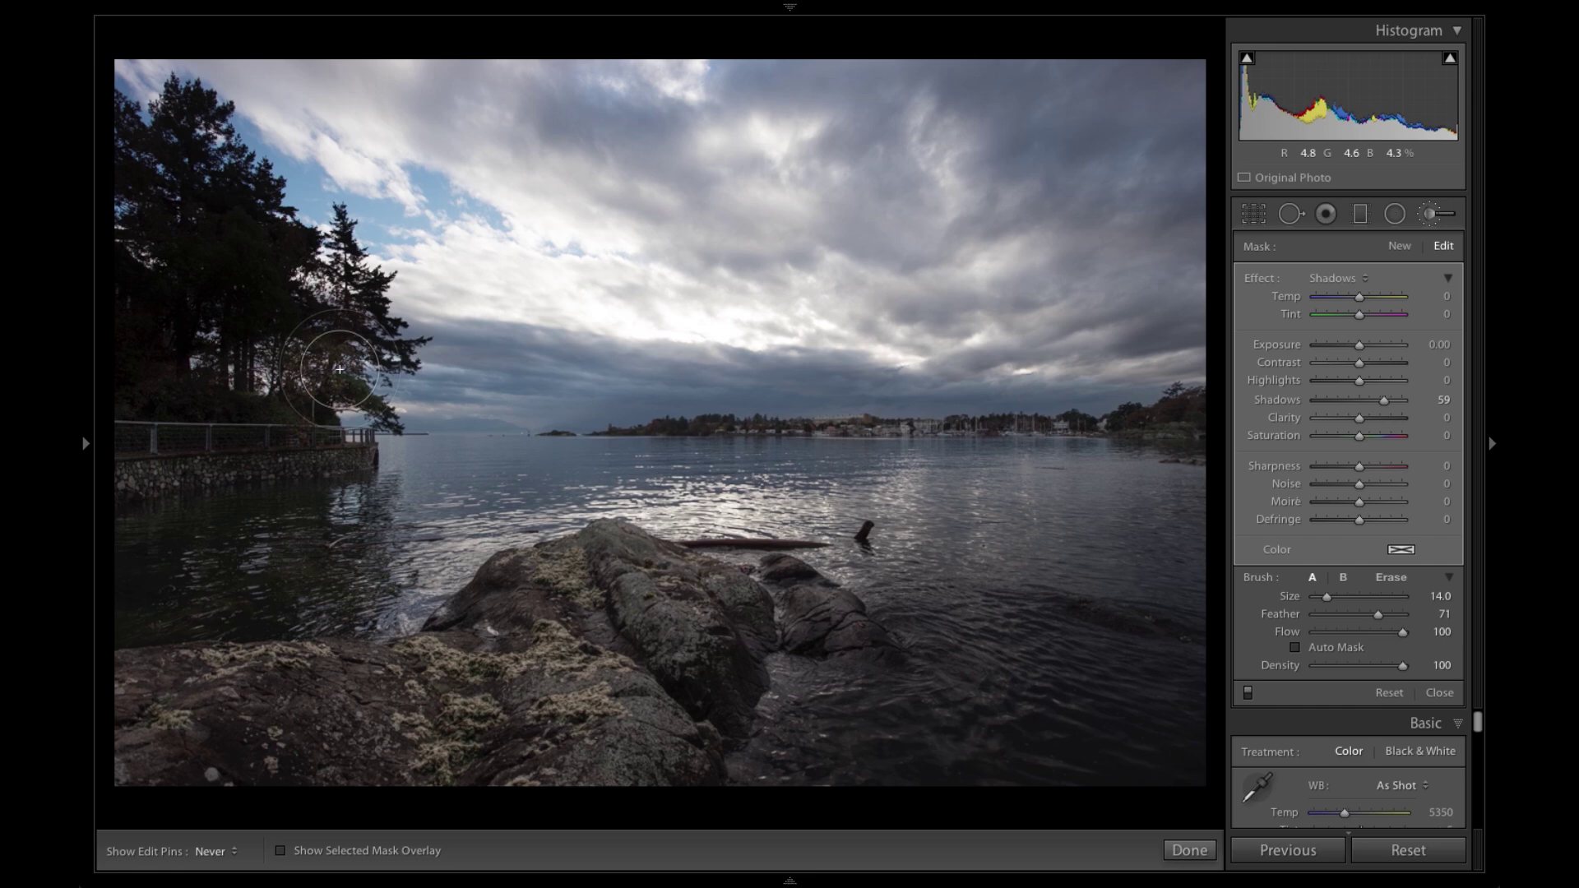
{"action": "mouse_move", "coordinate": [340, 369]}
{"action": "left_mouse_down"}
{"action": "mouse_move", "coordinate": [326, 238]}
{"action": "mouse_move", "coordinate": [395, 345]}
{"action": "mouse_move", "coordinate": [270, 240]}
{"action": "mouse_move", "coordinate": [227, 356]}
{"action": "mouse_move", "coordinate": [270, 226]}
{"action": "mouse_move", "coordinate": [173, 310]}
{"action": "mouse_move", "coordinate": [198, 202]}
{"action": "mouse_move", "coordinate": [171, 94]}
{"action": "mouse_move", "coordinate": [208, 122]}
{"action": "mouse_move", "coordinate": [214, 91]}
{"action": "mouse_move", "coordinate": [242, 153]}
{"action": "mouse_move", "coordinate": [282, 170]}
{"action": "mouse_move", "coordinate": [212, 154]}
{"action": "mouse_move", "coordinate": [114, 95]}
{"action": "mouse_move", "coordinate": [139, 178]}
{"action": "mouse_move", "coordinate": [131, 344]}
{"action": "mouse_move", "coordinate": [169, 159]}
{"action": "mouse_move", "coordinate": [128, 387]}
{"action": "mouse_move", "coordinate": [213, 279]}
{"action": "mouse_move", "coordinate": [244, 323]}
{"action": "mouse_move", "coordinate": [232, 438]}
{"action": "mouse_move", "coordinate": [129, 405]}
{"action": "mouse_move", "coordinate": [352, 461]}
{"action": "mouse_move", "coordinate": [260, 458]}
{"action": "mouse_move", "coordinate": [209, 486]}
{"action": "mouse_move", "coordinate": [327, 431]}
{"action": "mouse_move", "coordinate": [81, 508]}
{"action": "mouse_move", "coordinate": [148, 575]}
{"action": "mouse_move", "coordinate": [90, 707]}
{"action": "mouse_move", "coordinate": [99, 747]}
{"action": "mouse_move", "coordinate": [291, 677]}
{"action": "mouse_move", "coordinate": [588, 671]}
{"action": "mouse_move", "coordinate": [649, 651]}
{"action": "mouse_move", "coordinate": [633, 749]}
{"action": "mouse_move", "coordinate": [623, 732]}
{"action": "mouse_move", "coordinate": [759, 668]}
{"action": "mouse_move", "coordinate": [729, 768]}
{"action": "left_mouse_up"}
Step: Reveal the brush mask and erase the brightening from the water on the right edge
{"action": "key", "text": "h"}
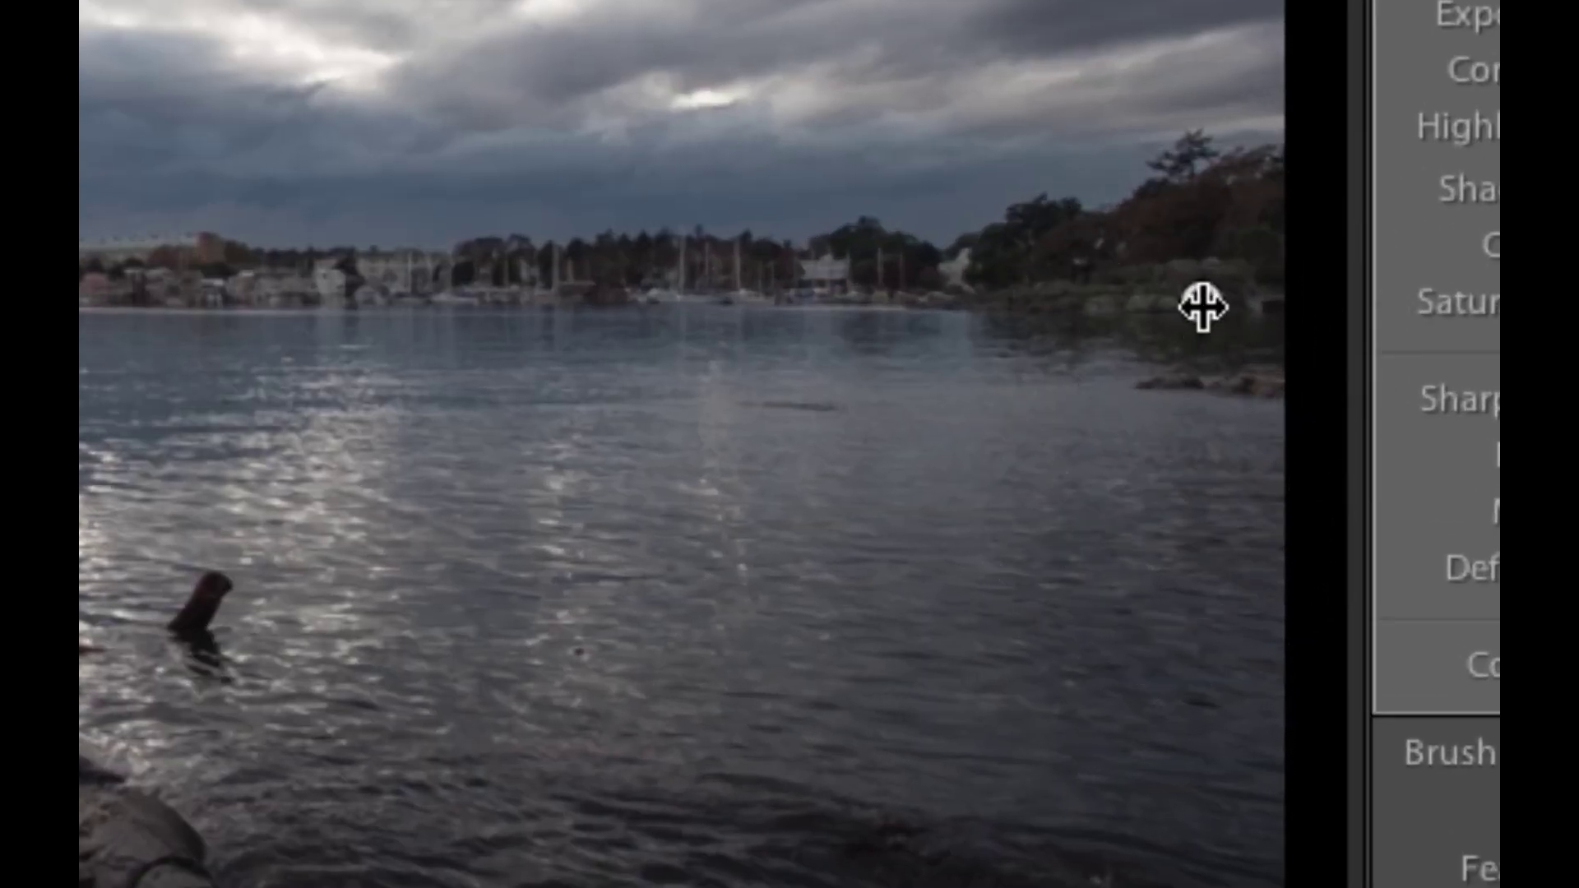
{"action": "mouse_move", "coordinate": [1202, 308]}
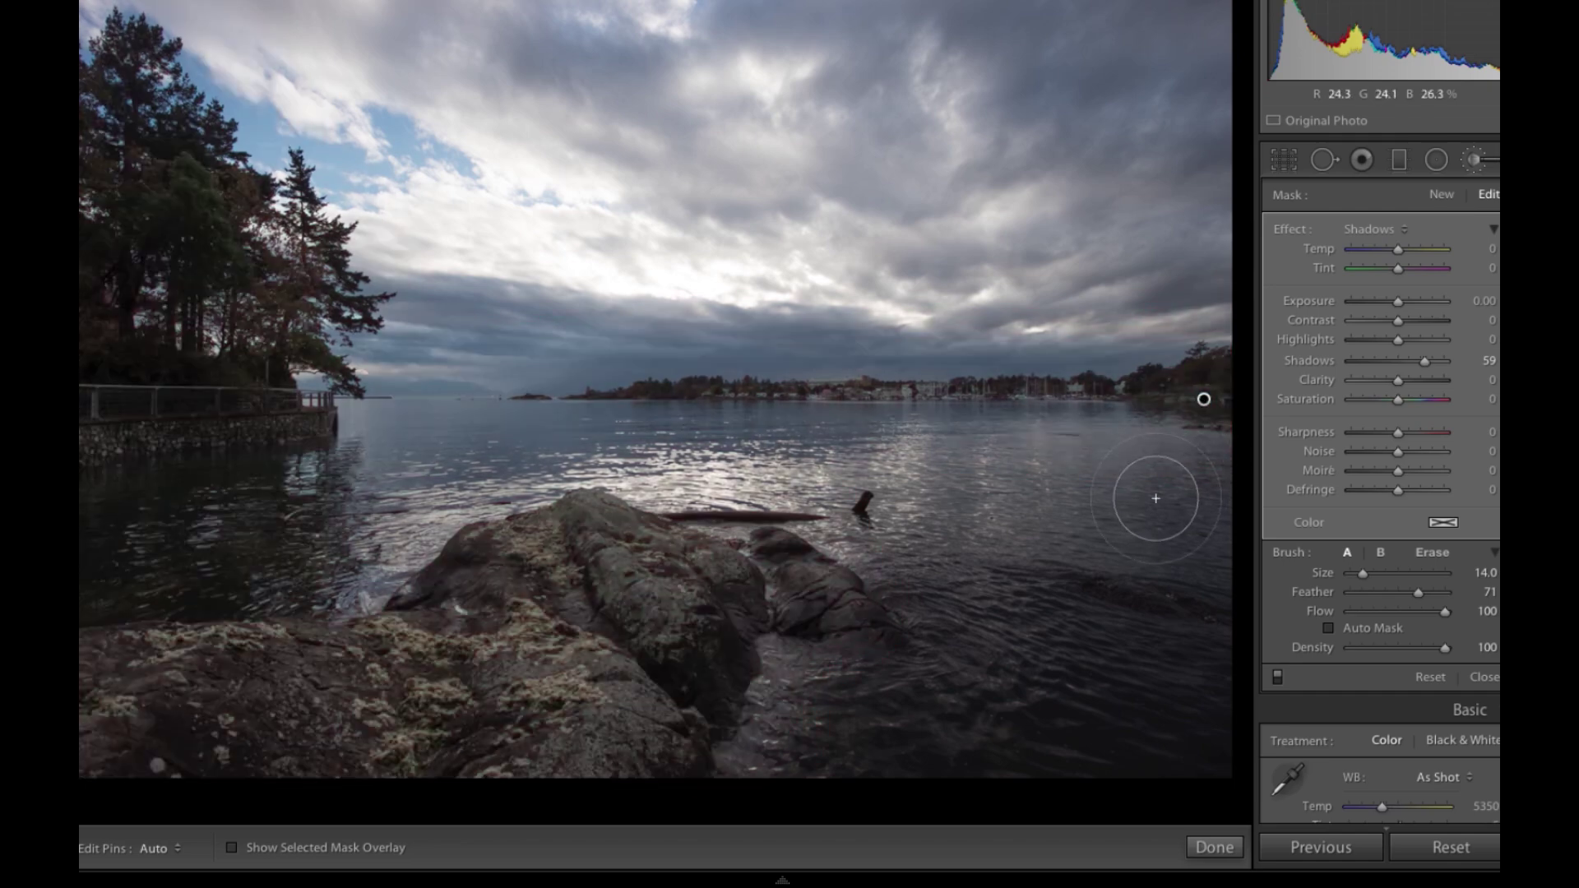
{"action": "key", "text": "alt"}
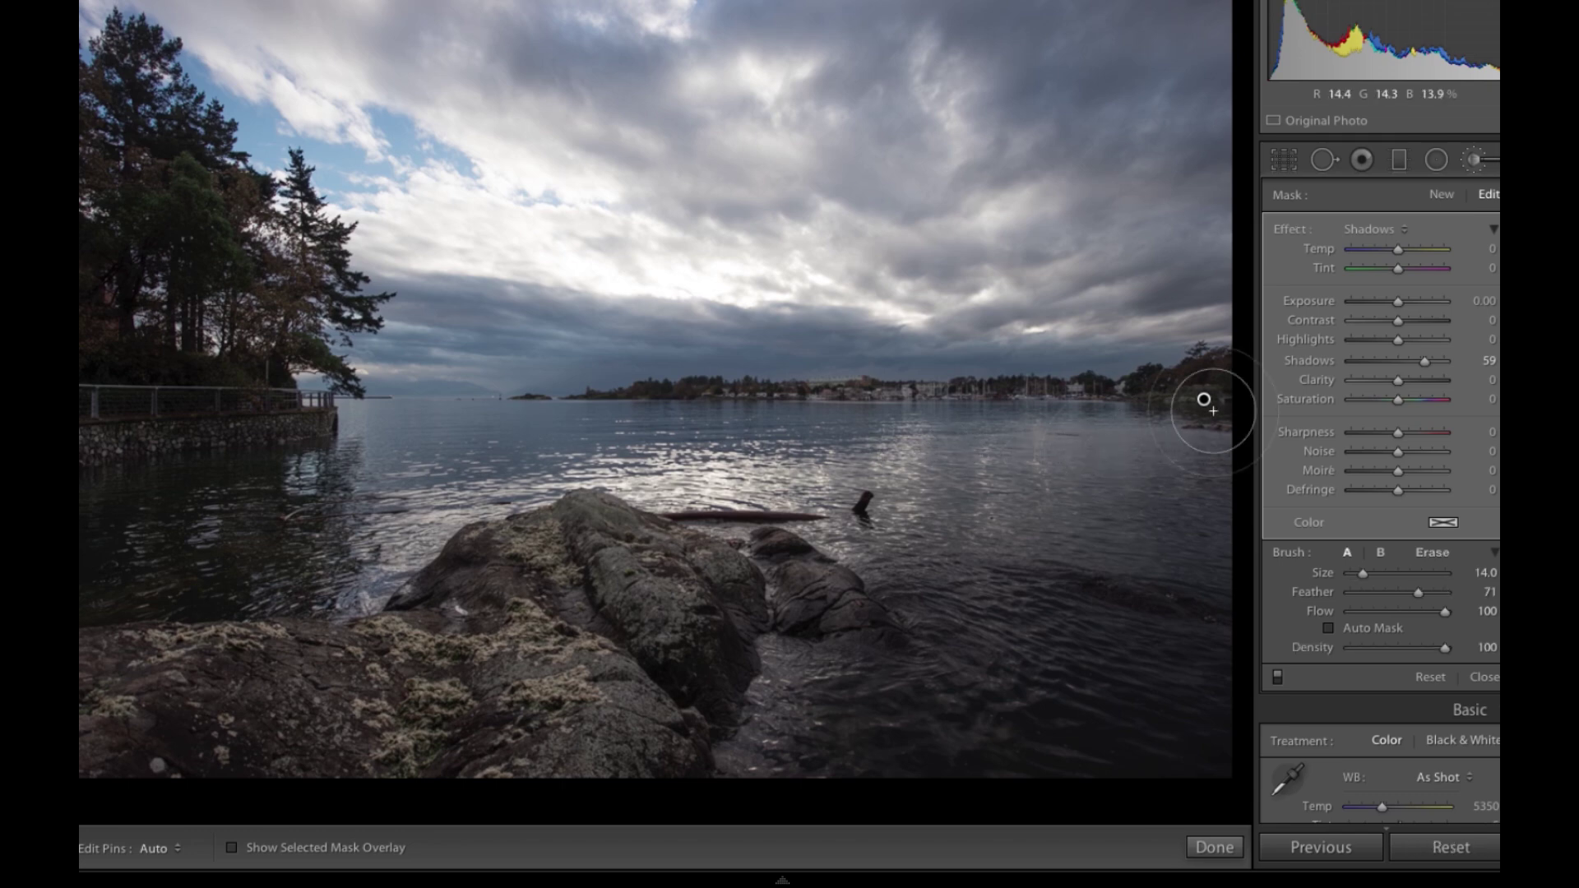
{"action": "mouse_move", "coordinate": [1201, 399]}
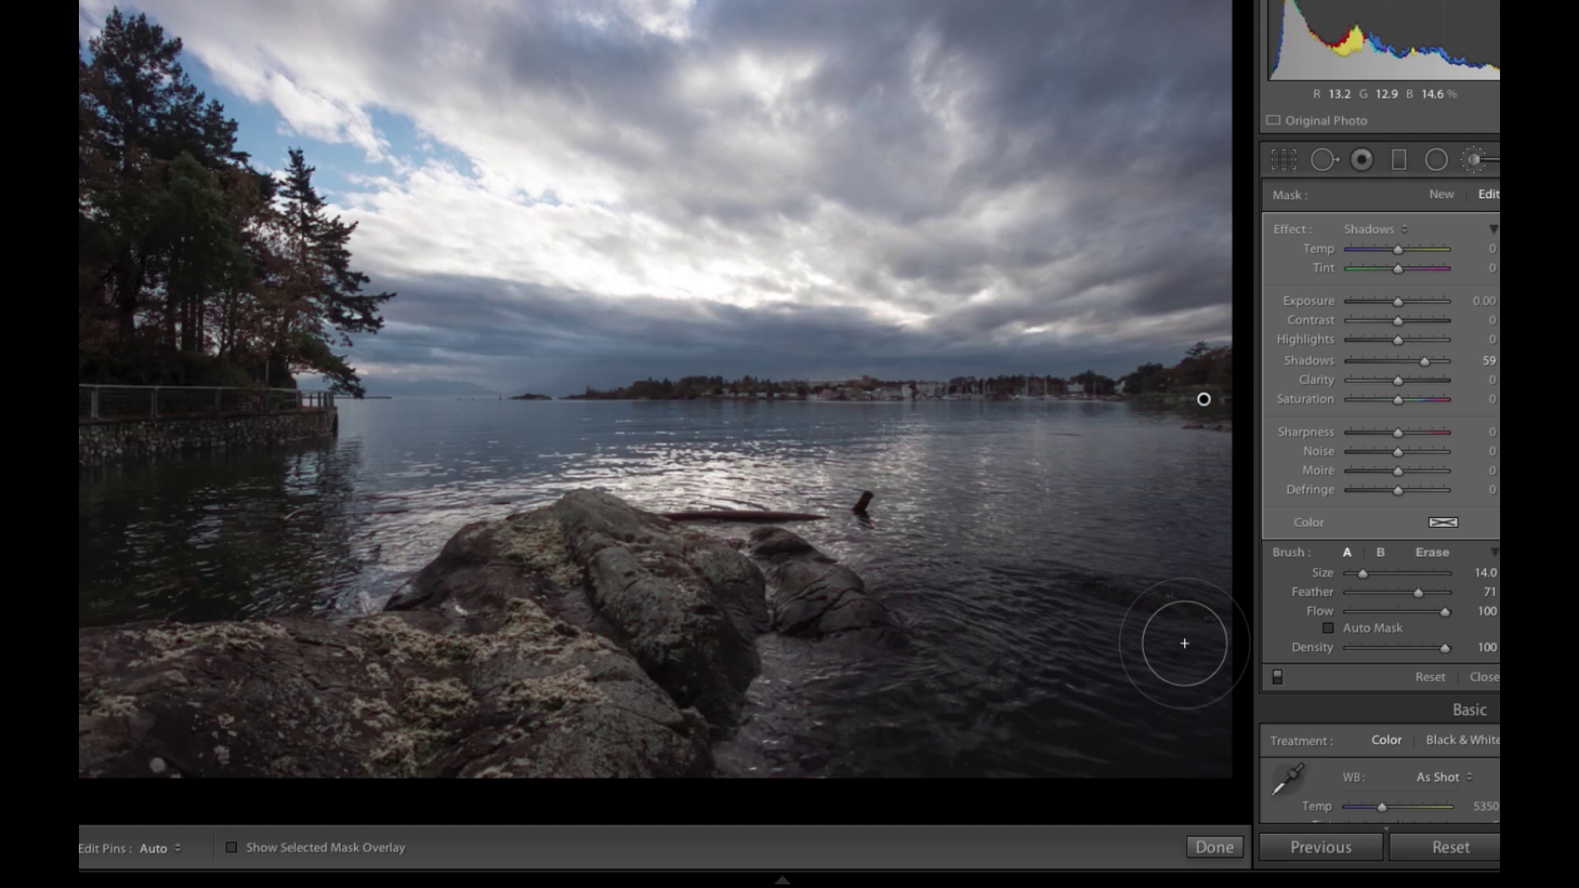
Step: View the brushed photo beside the original with the side panel hidden
{"action": "key", "text": "y"}
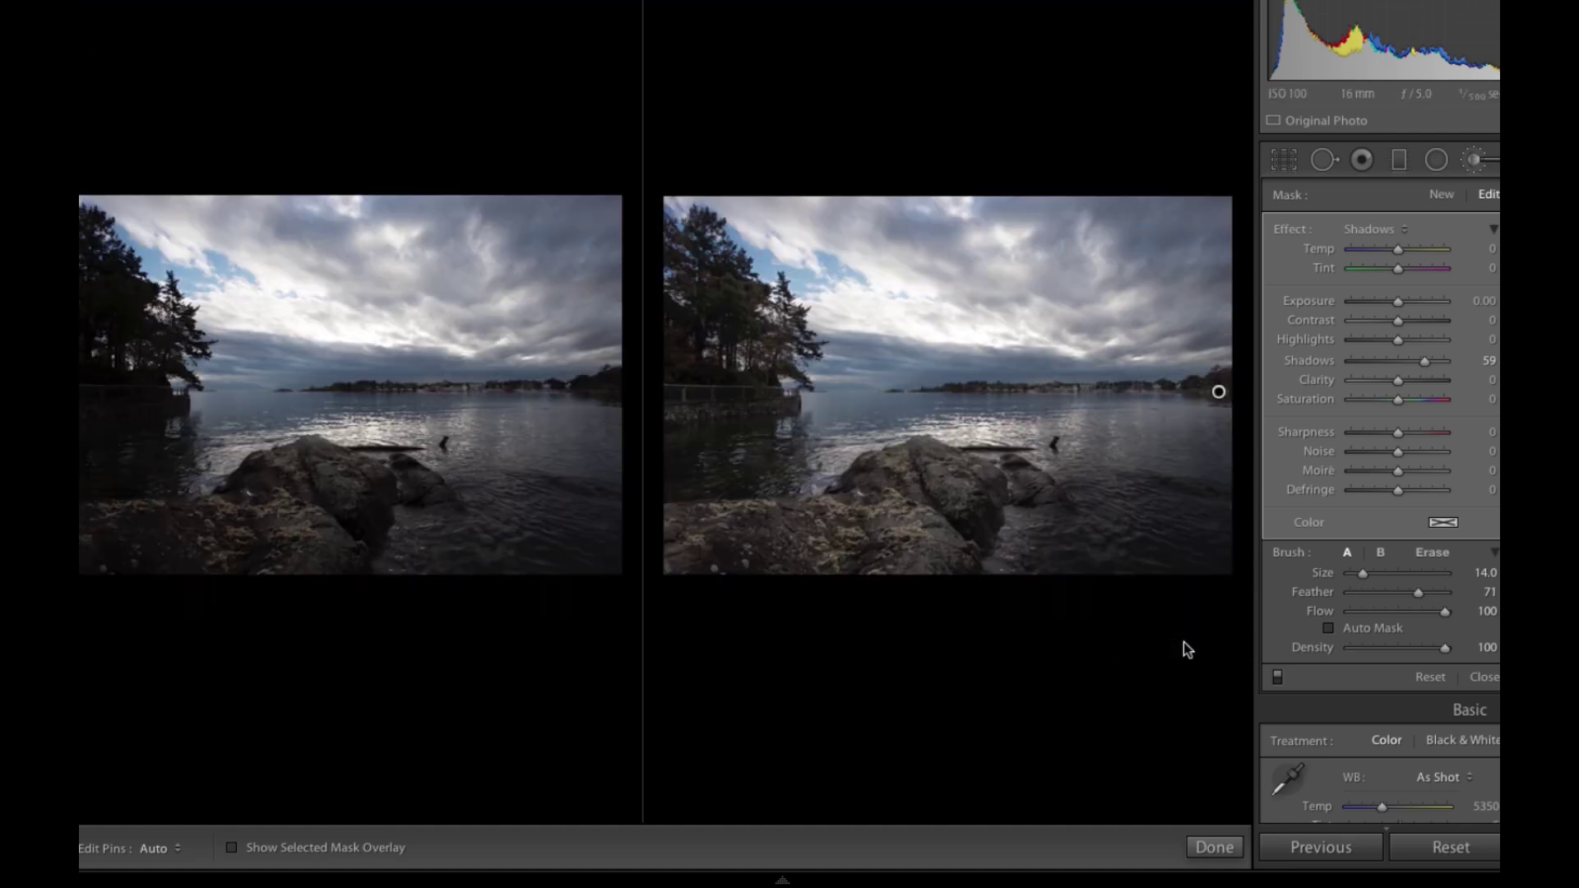
{"action": "key", "text": "Tab"}
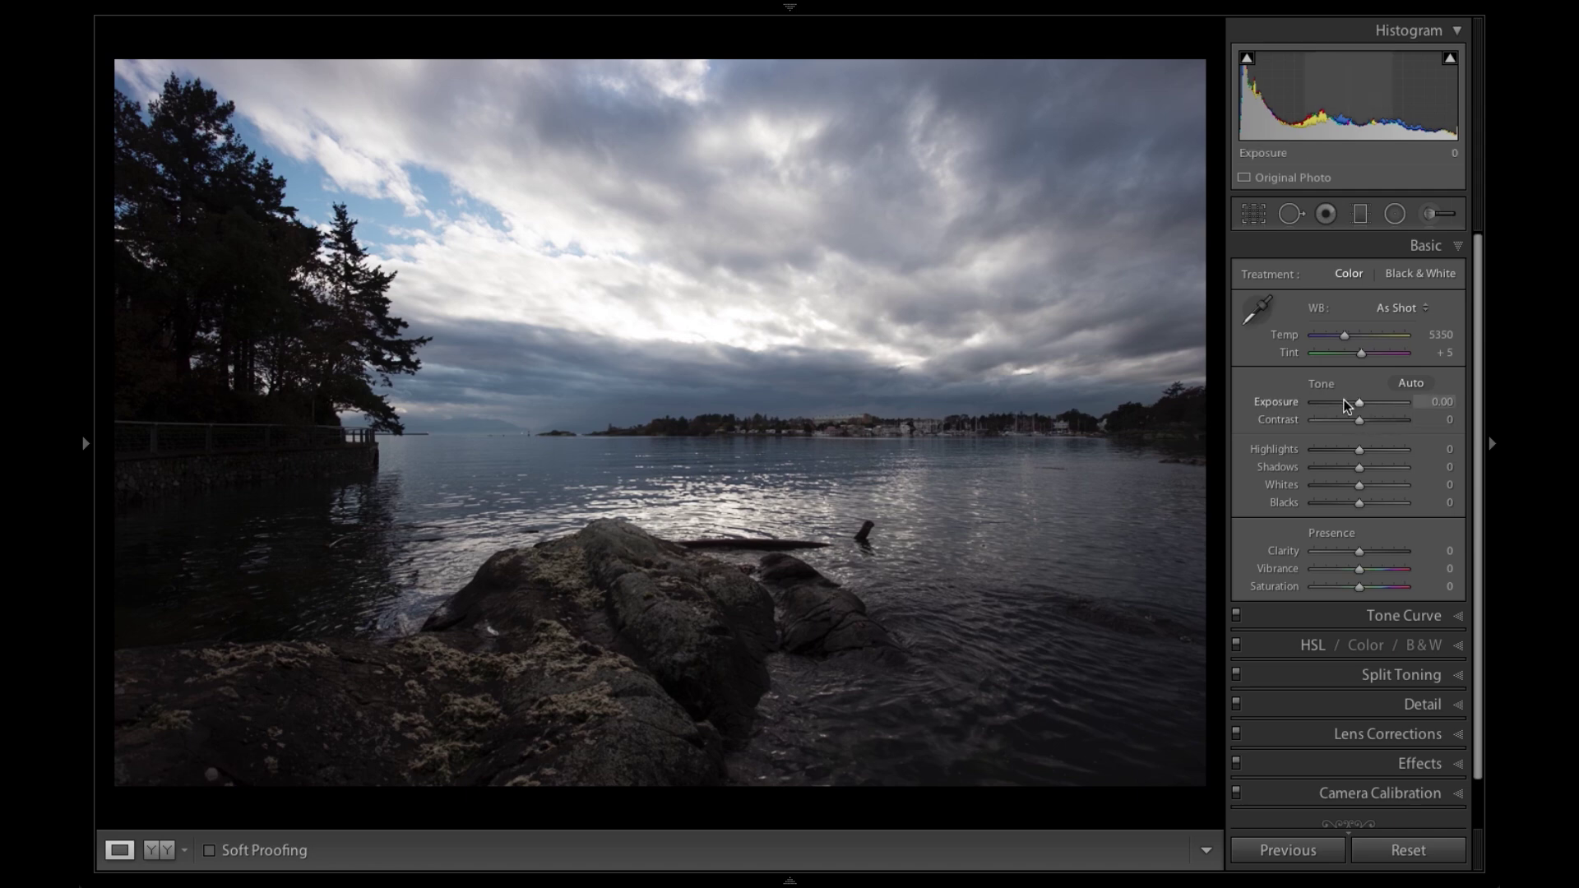
Step: Try Exposure -1.45 and reset it, then set Contrast to -61 and Shadows to +100
{"action": "left_click_drag", "start_coordinate": [1357, 406], "coordinate": [1346, 411]}
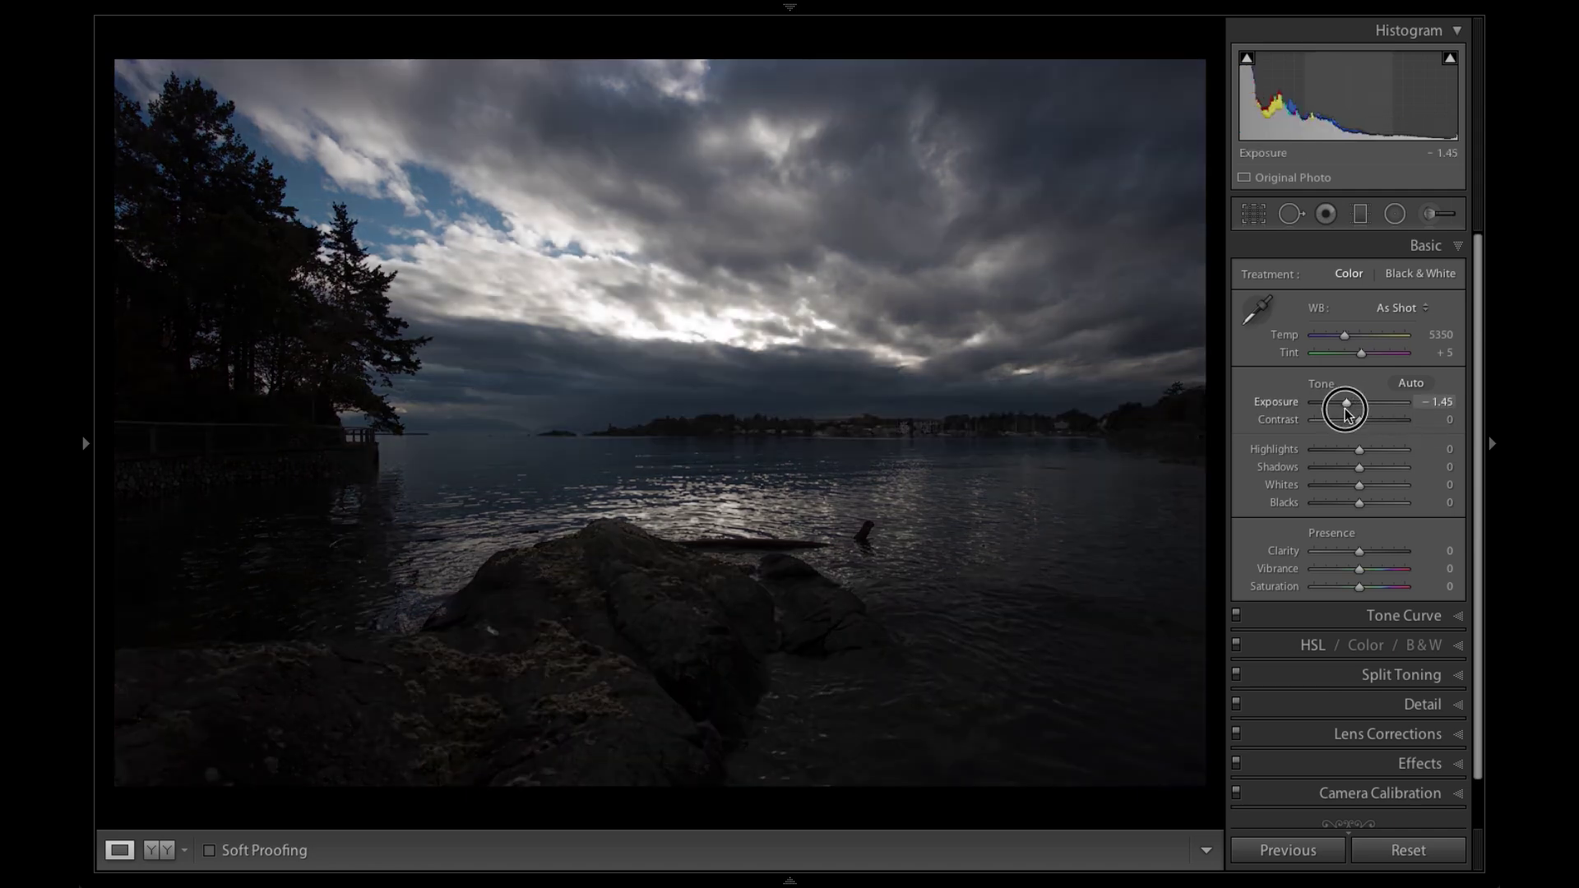
{"action": "double_click", "coordinate": [1277, 401]}
{"action": "mouse_move", "coordinate": [1353, 422]}
{"action": "left_mouse_down"}
{"action": "mouse_move", "coordinate": [1321, 430]}
{"action": "mouse_move", "coordinate": [1353, 440]}
{"action": "mouse_move", "coordinate": [1276, 441]}
{"action": "mouse_move", "coordinate": [1314, 448]}
{"action": "mouse_move", "coordinate": [1326, 424]}
{"action": "left_mouse_up"}
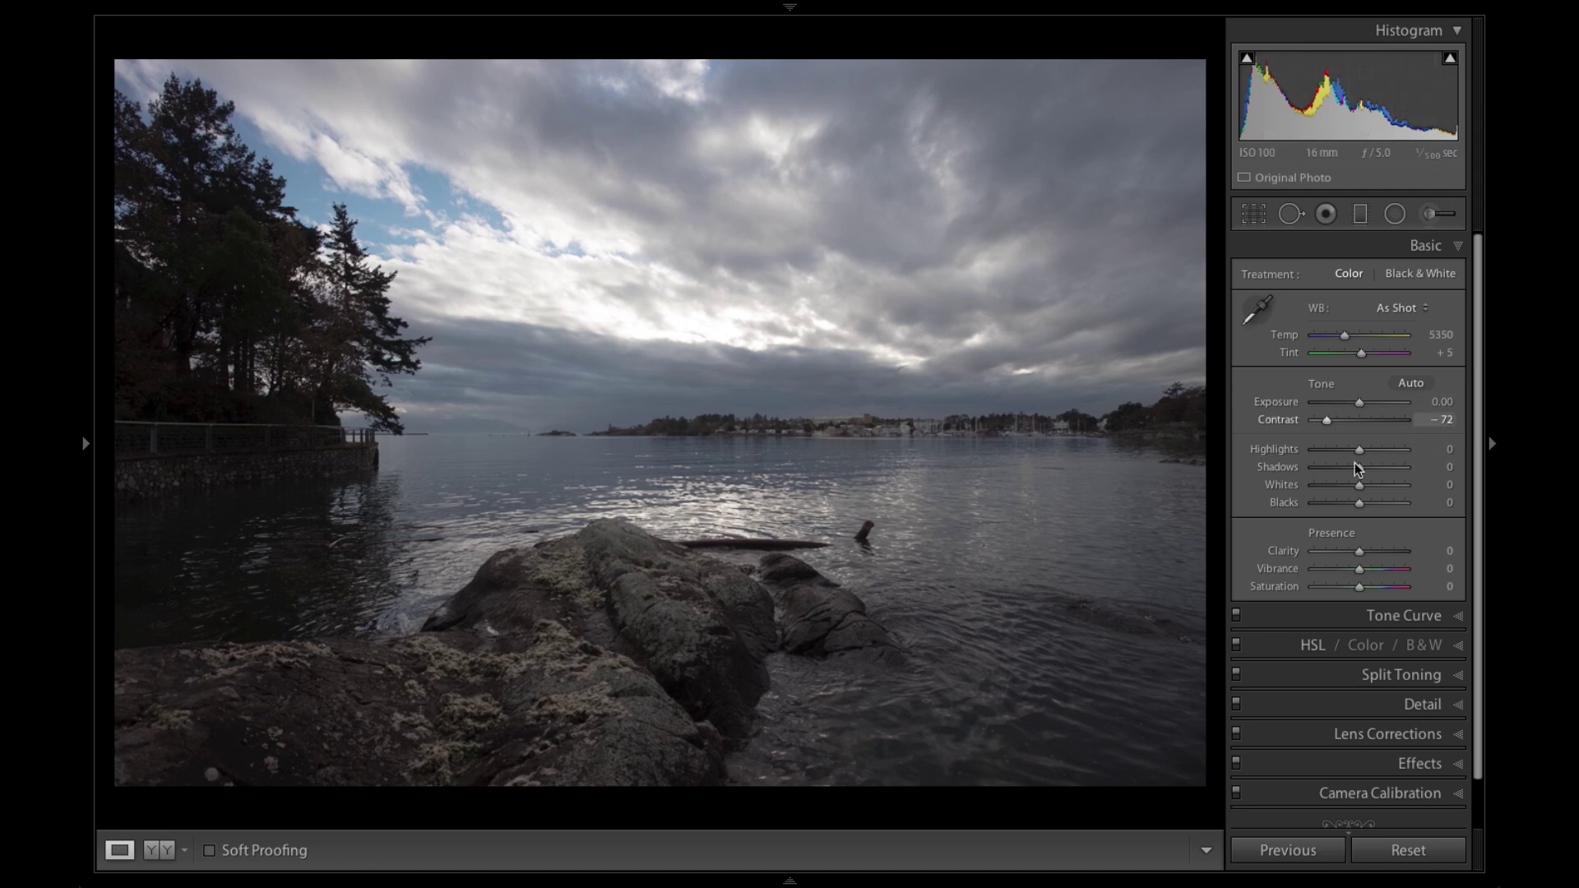
{"action": "left_click_drag", "start_coordinate": [1330, 422], "coordinate": [1455, 464]}
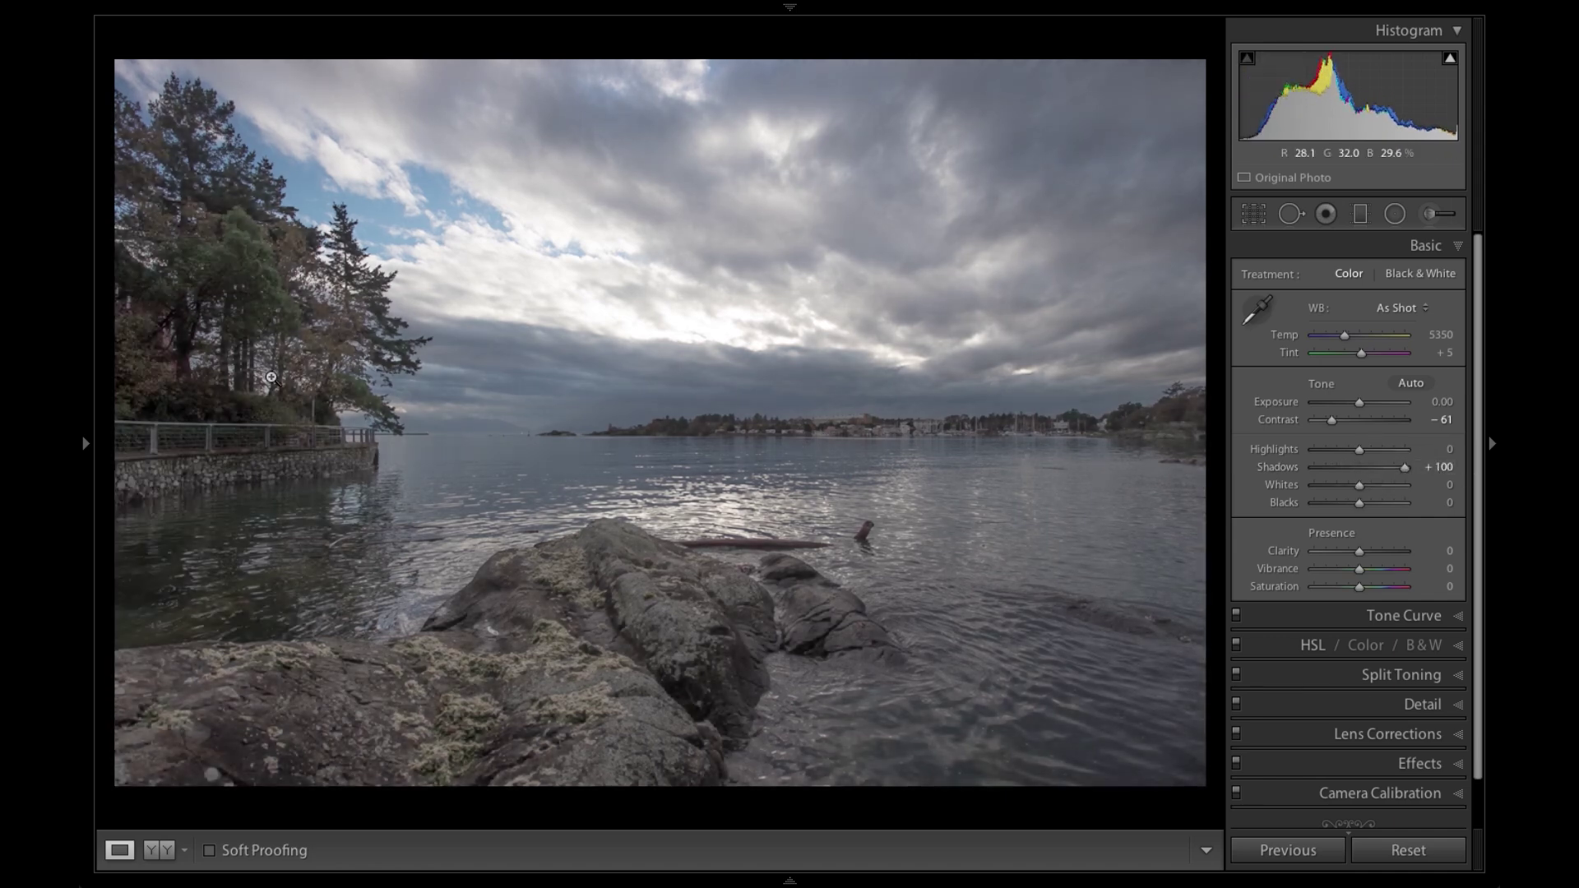
{"action": "left_click", "coordinate": [203, 419]}
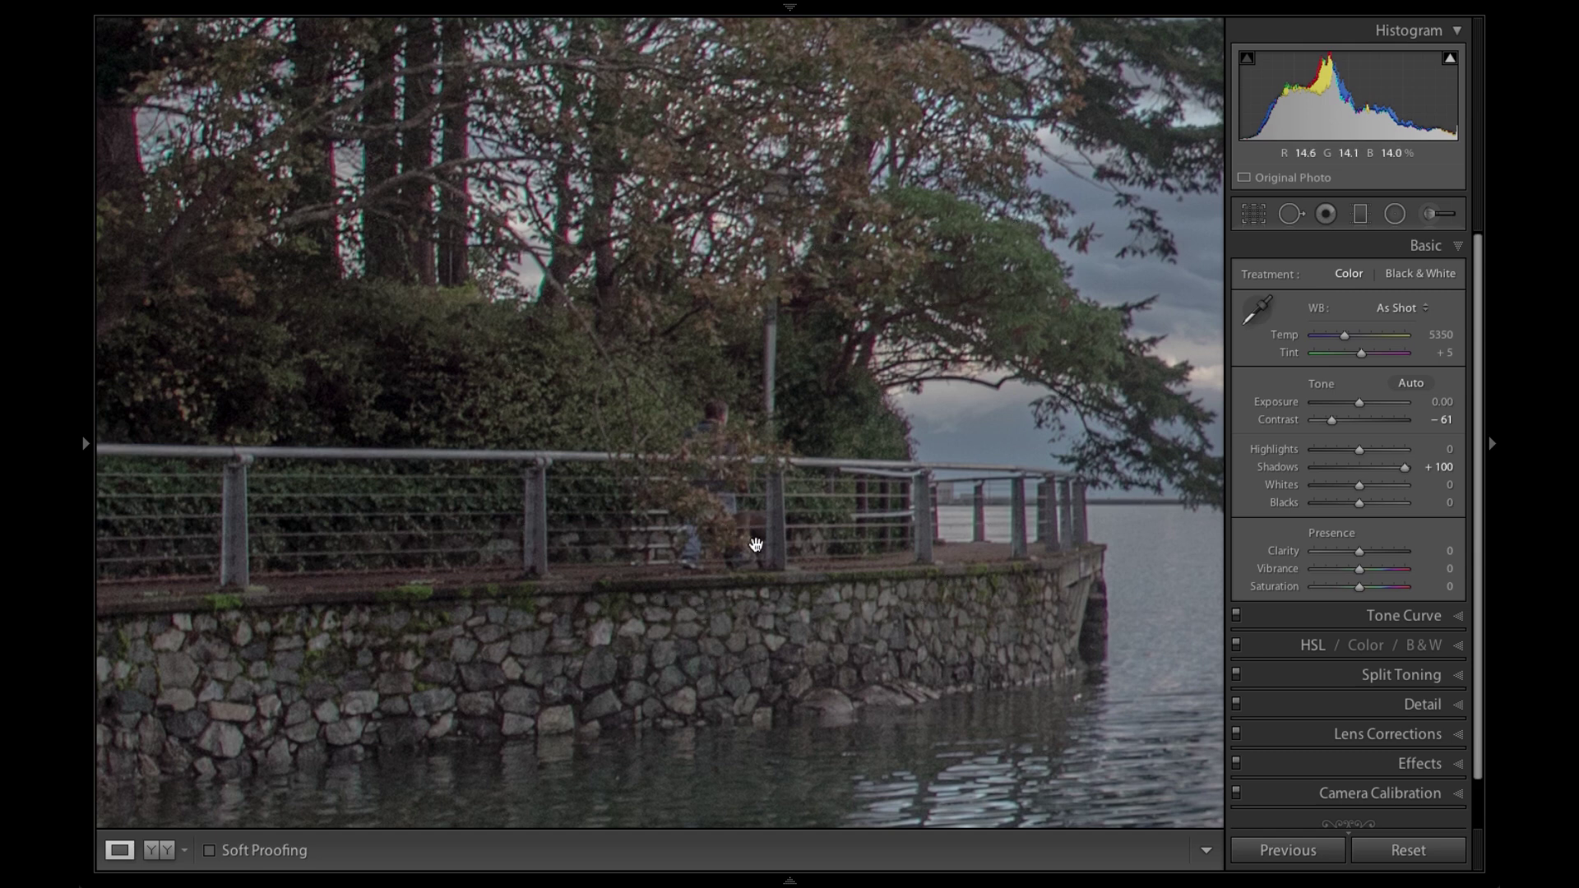
{"action": "left_click", "coordinate": [900, 551]}
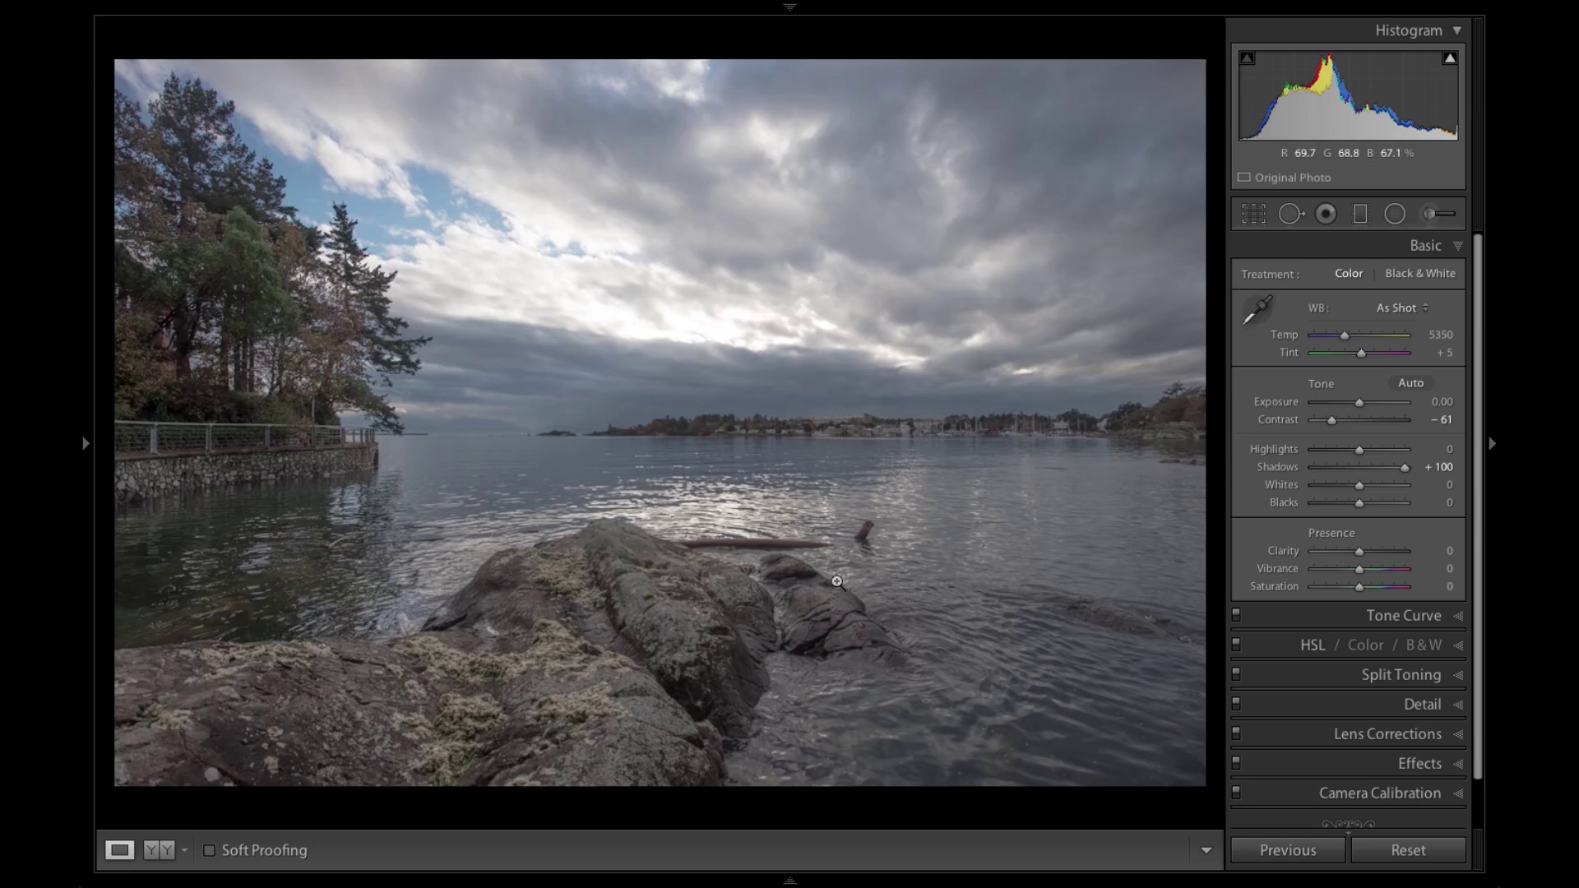
{"action": "left_click", "coordinate": [271, 442]}
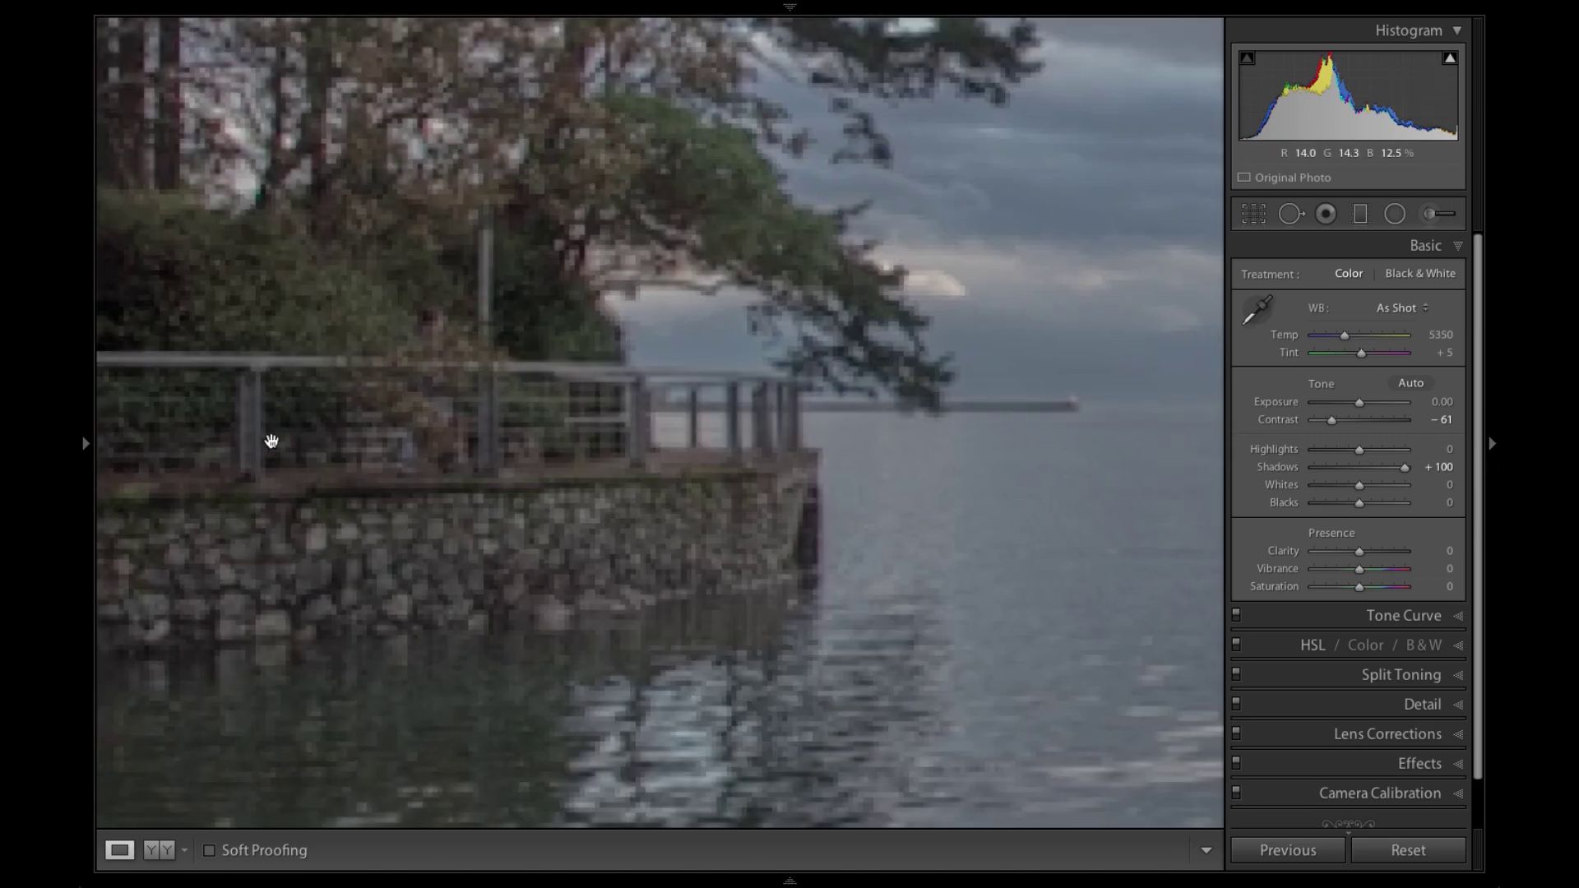
{"action": "left_click", "coordinate": [271, 442]}
{"action": "key", "text": "y"}
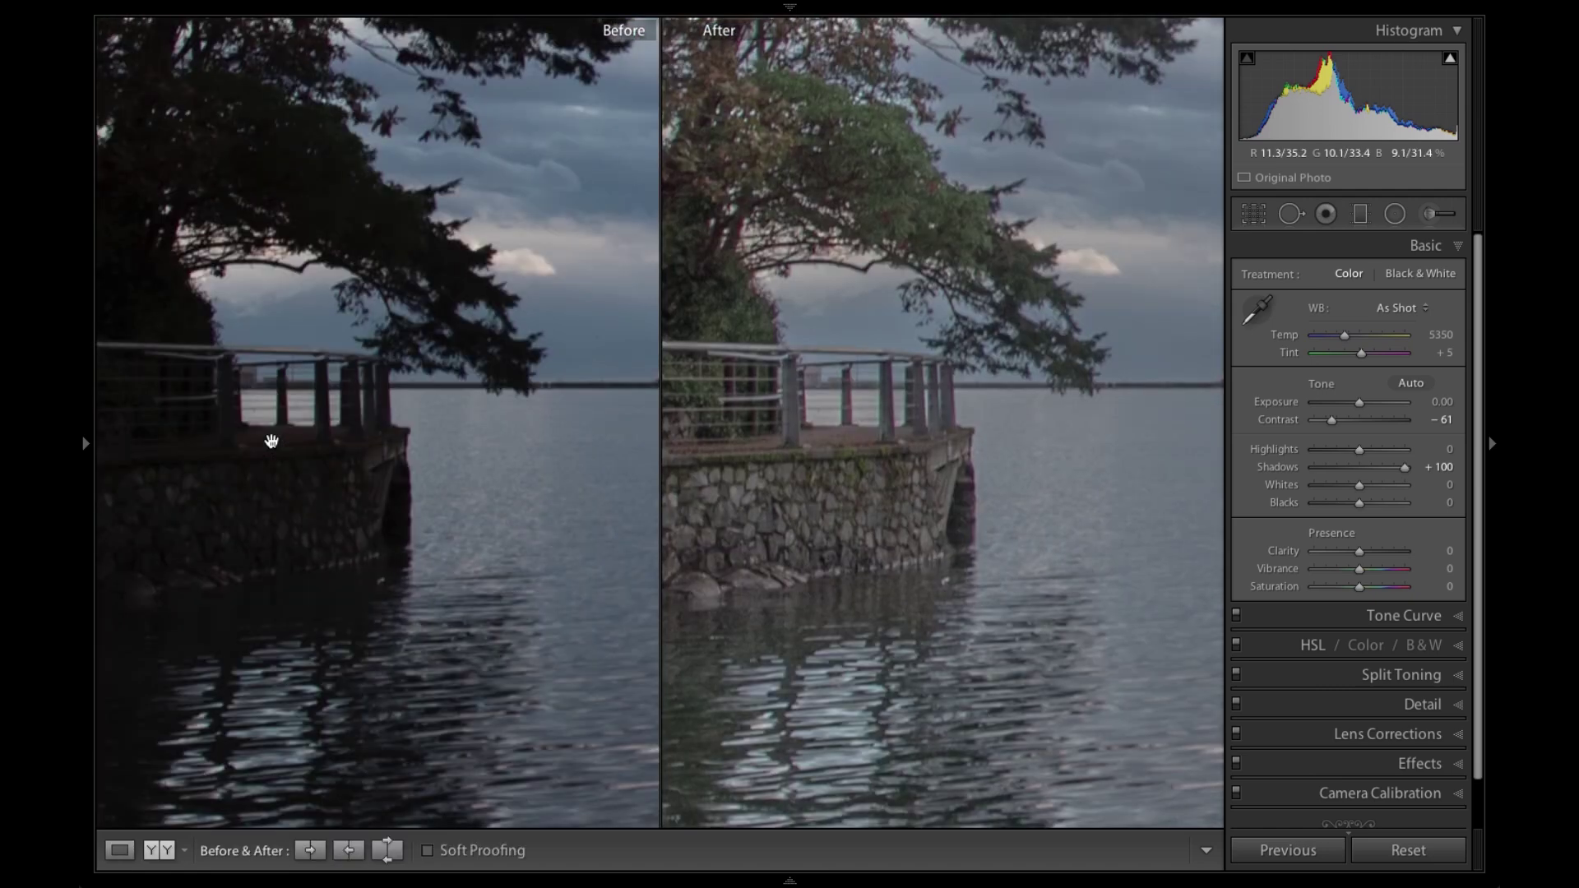
{"action": "left_click", "coordinate": [391, 431]}
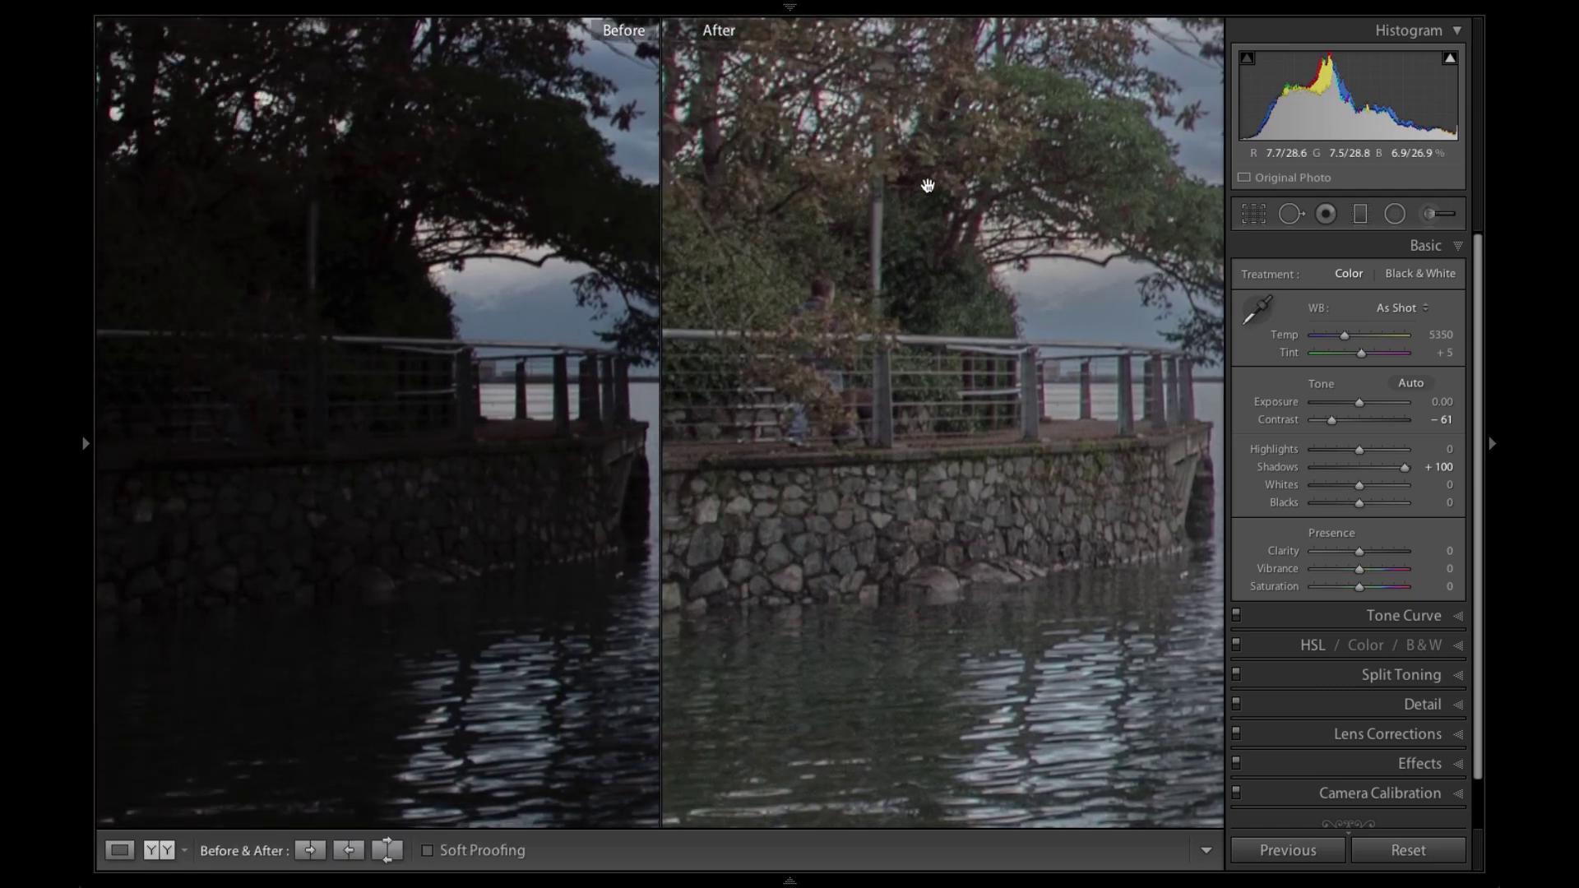
{"action": "key", "text": "y"}
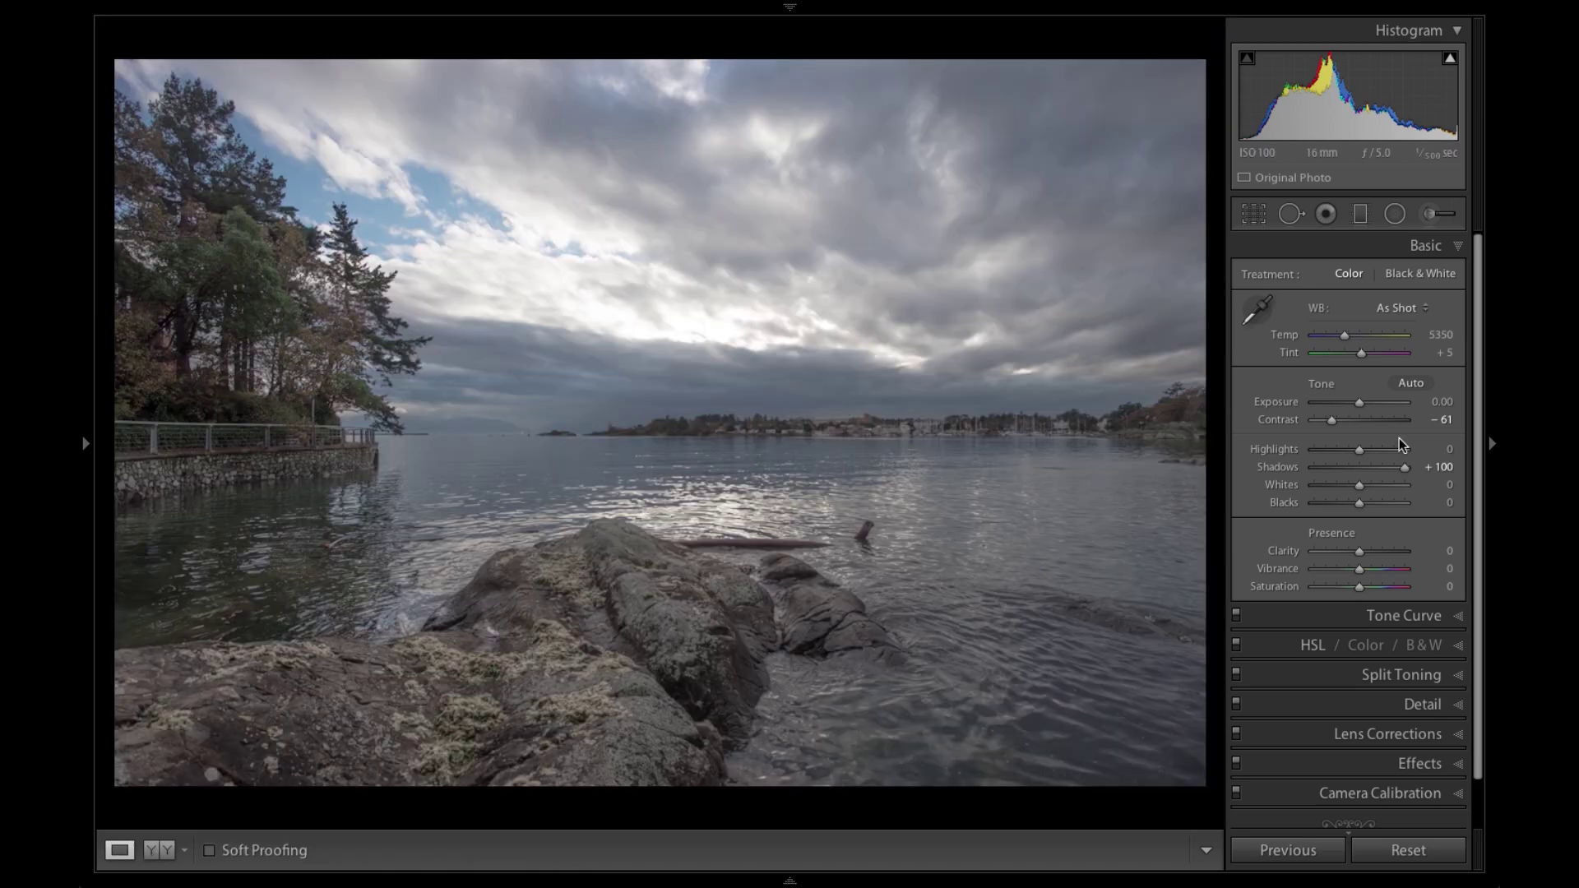
Step: Pull Shadows back to +38 and set Whites +8 and Blacks −5, keeping Highlights at −20
{"action": "left_click", "coordinate": [1379, 470]}
{"action": "left_click_drag", "start_coordinate": [1380, 470], "coordinate": [1349, 455]}
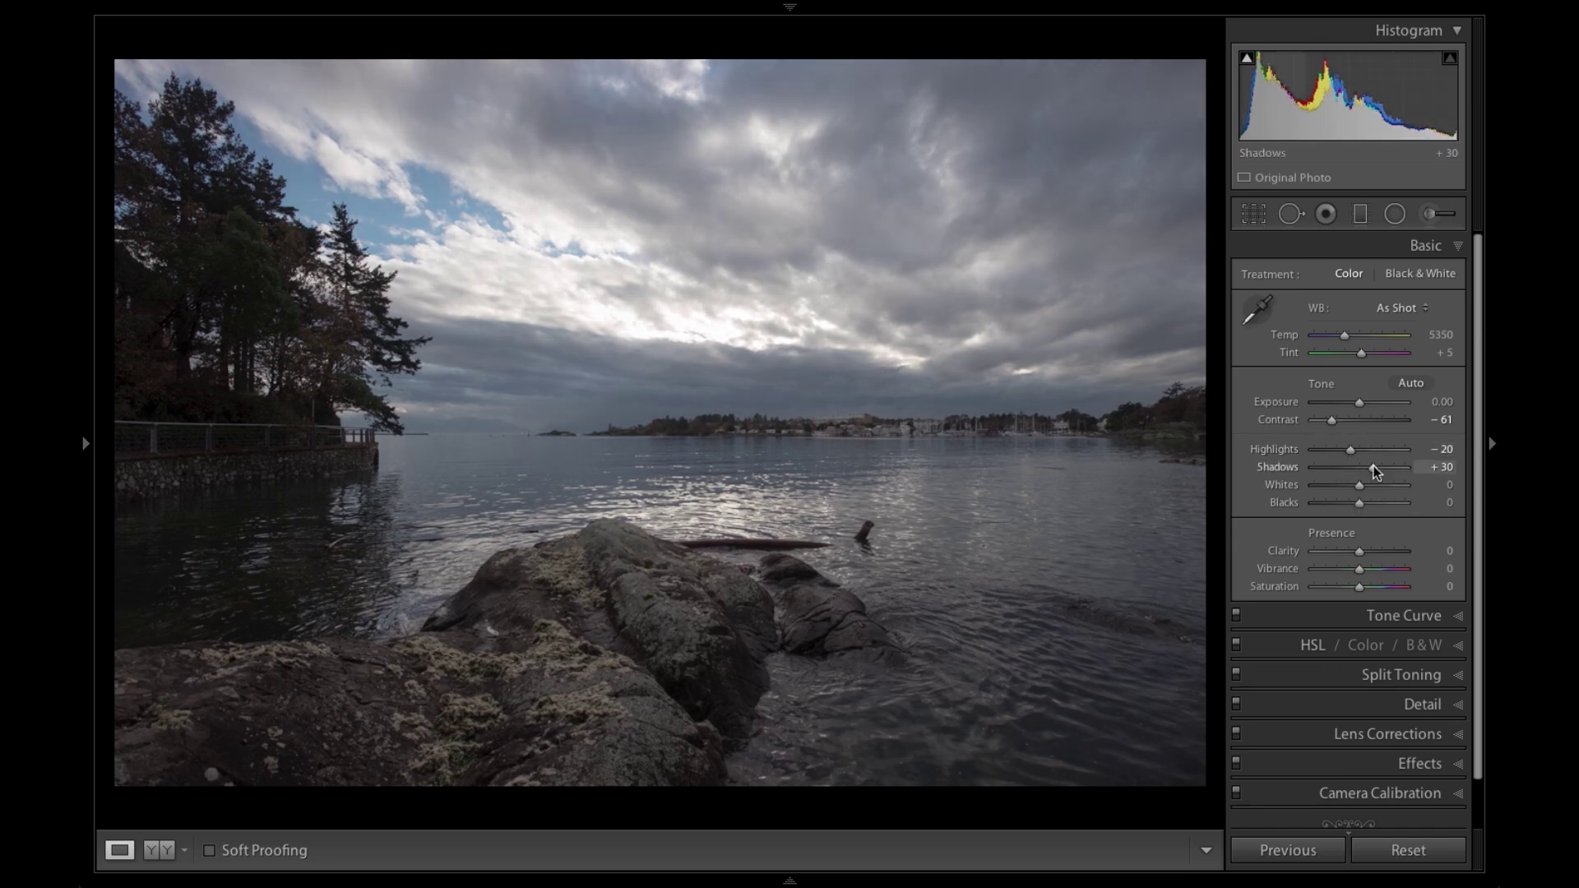
{"action": "left_click_drag", "start_coordinate": [1374, 467], "coordinate": [1375, 467]}
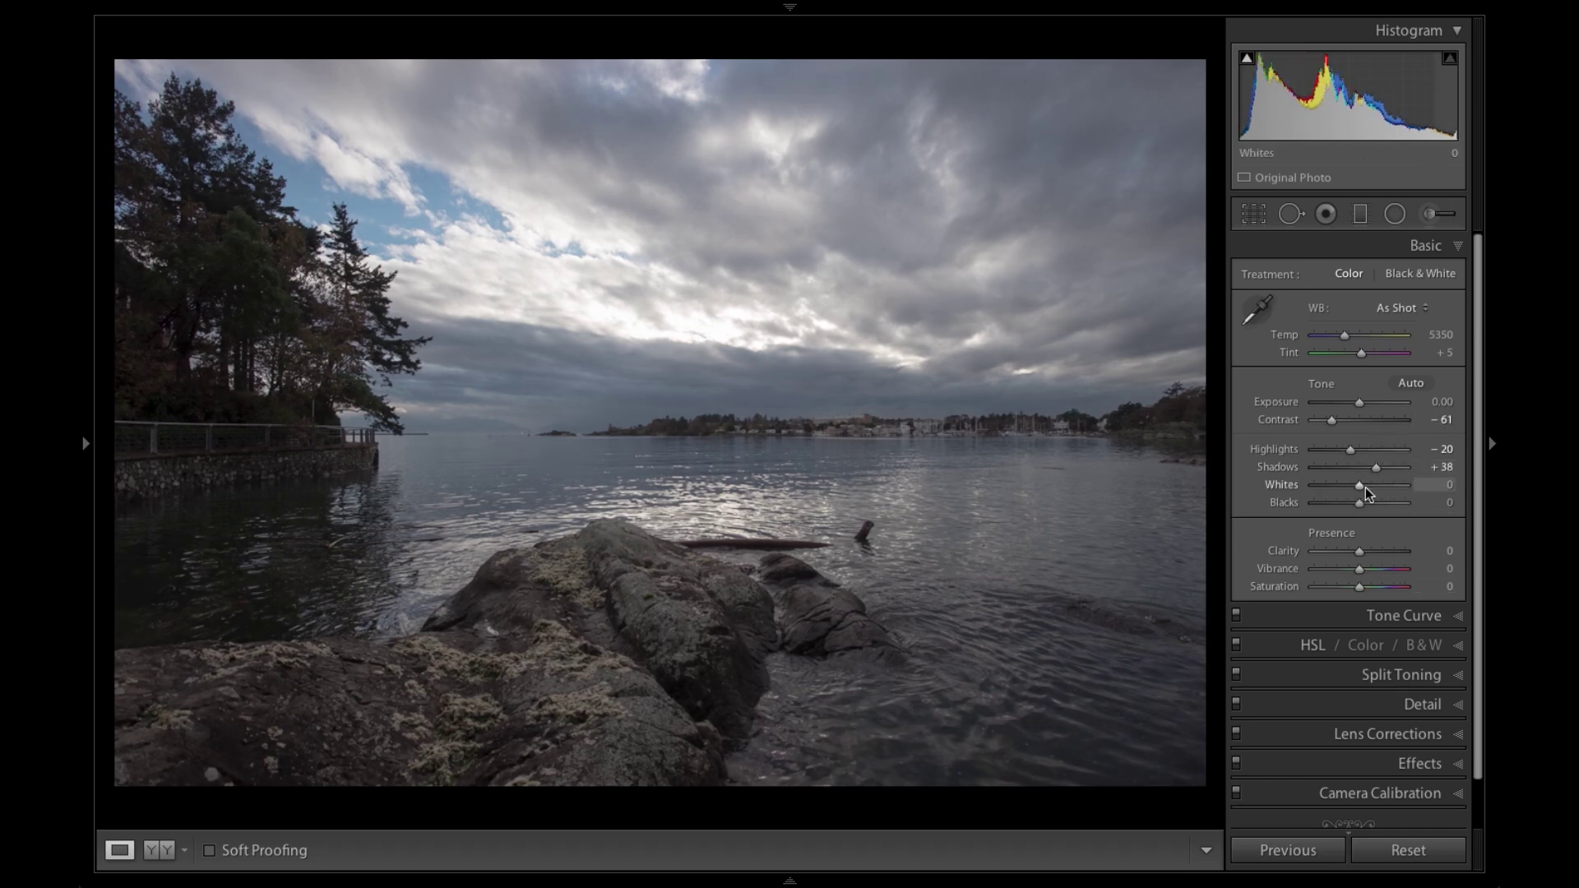
{"action": "left_click_drag", "start_coordinate": [1358, 503], "coordinate": [1356, 509]}
{"action": "scroll", "coordinate": [1369, 508], "scroll_direction": "up", "scroll_amount": 1}
{"action": "scroll", "coordinate": [1369, 509], "scroll_direction": "down", "scroll_amount": 1}
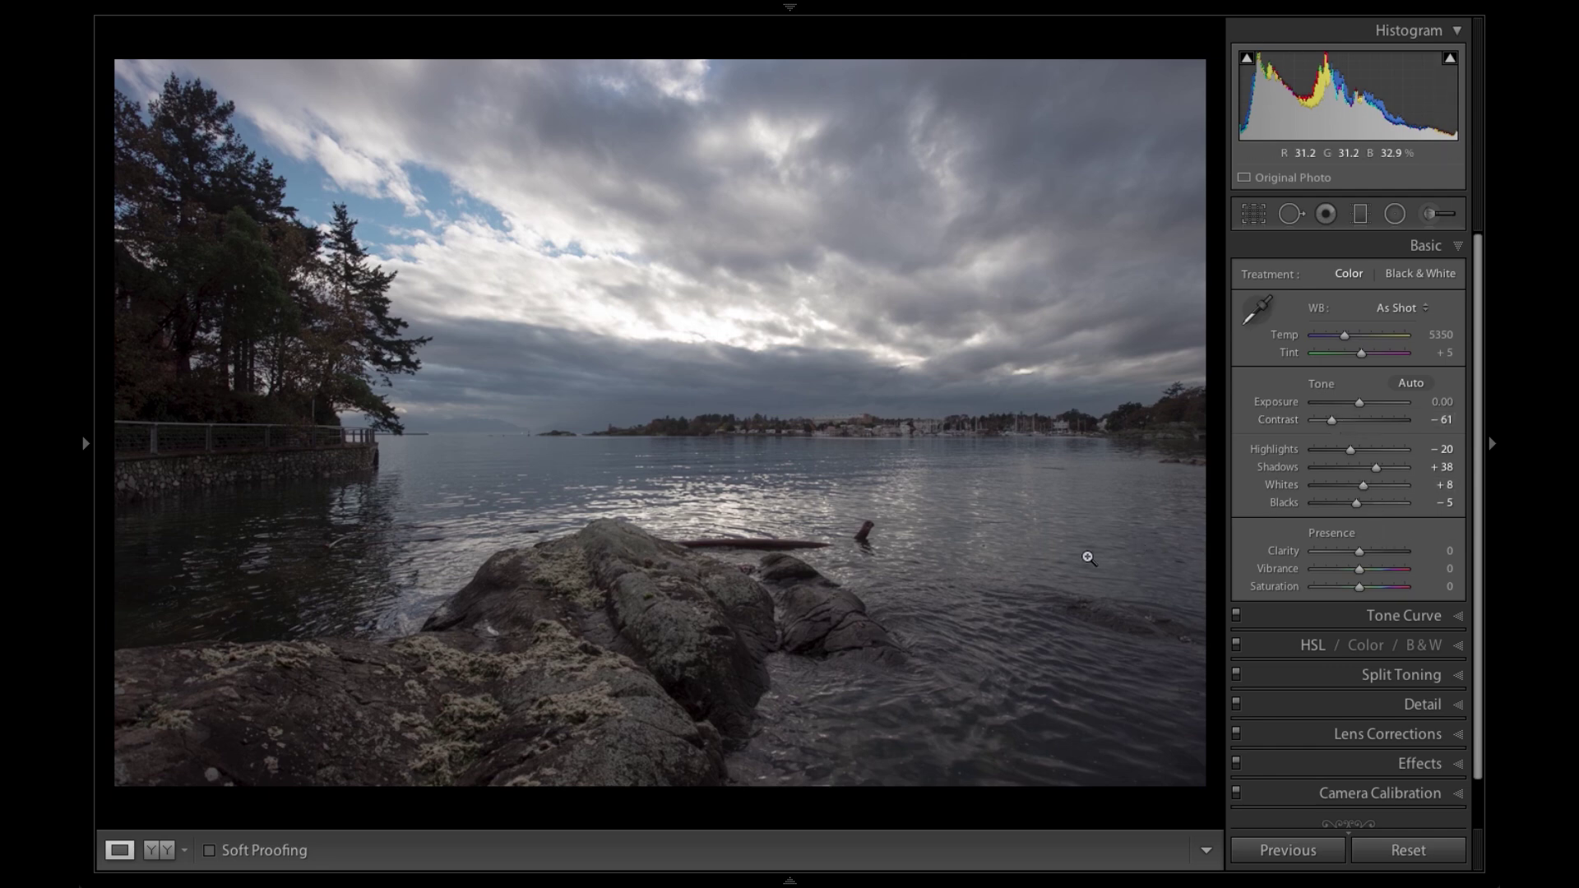
Step: Zoom in on the rocks, apply Clarity +50, compare without it, reapply, and fit the view
{"action": "left_click", "coordinate": [689, 582]}
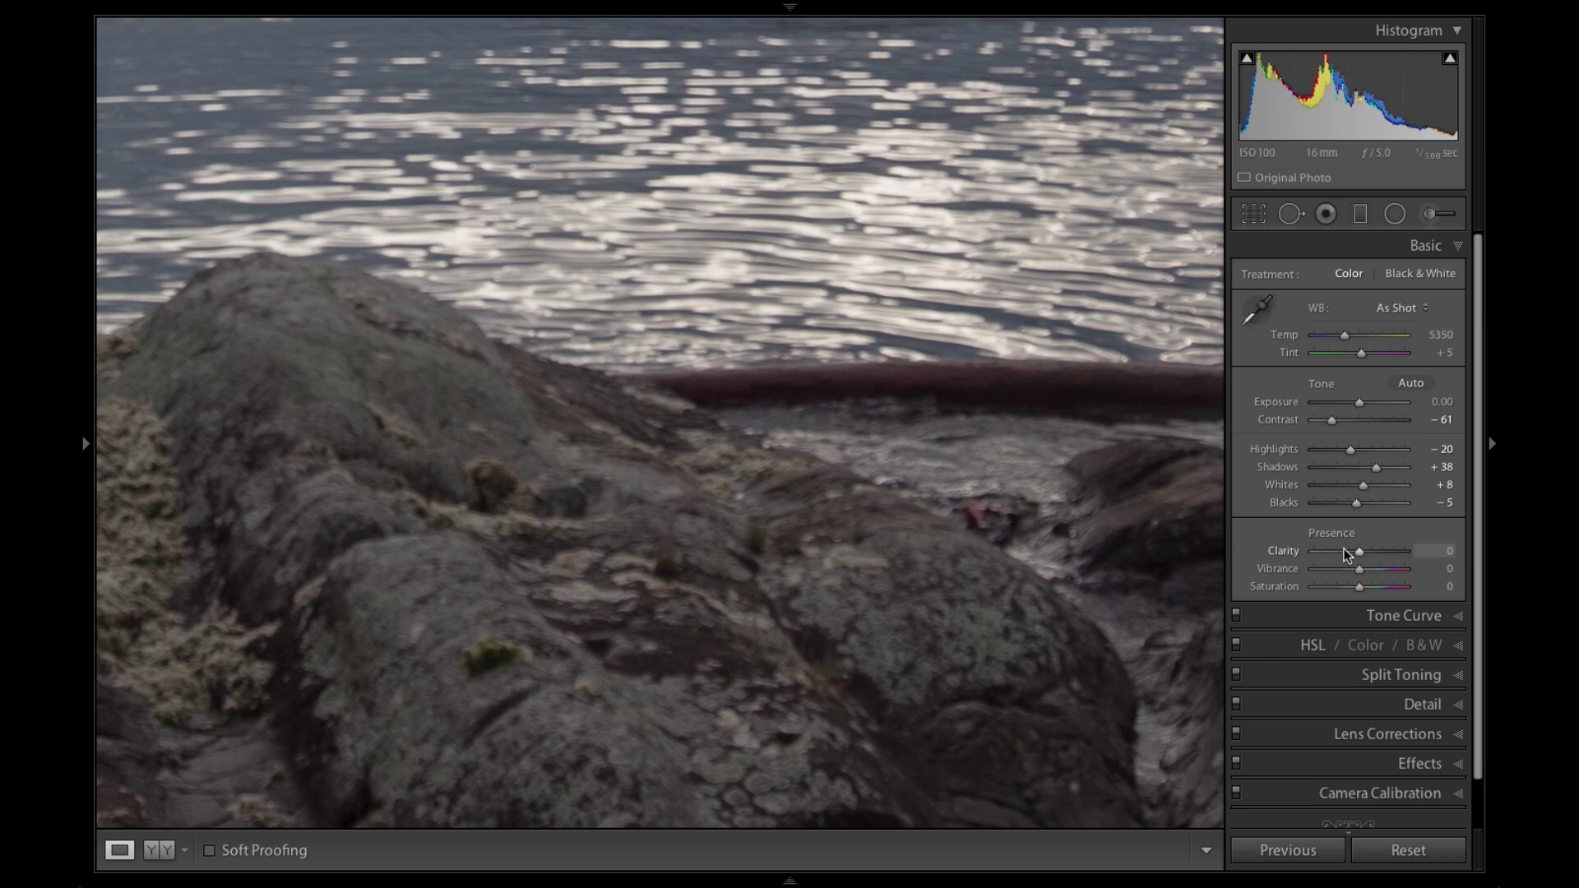
{"action": "left_click", "coordinate": [1382, 552]}
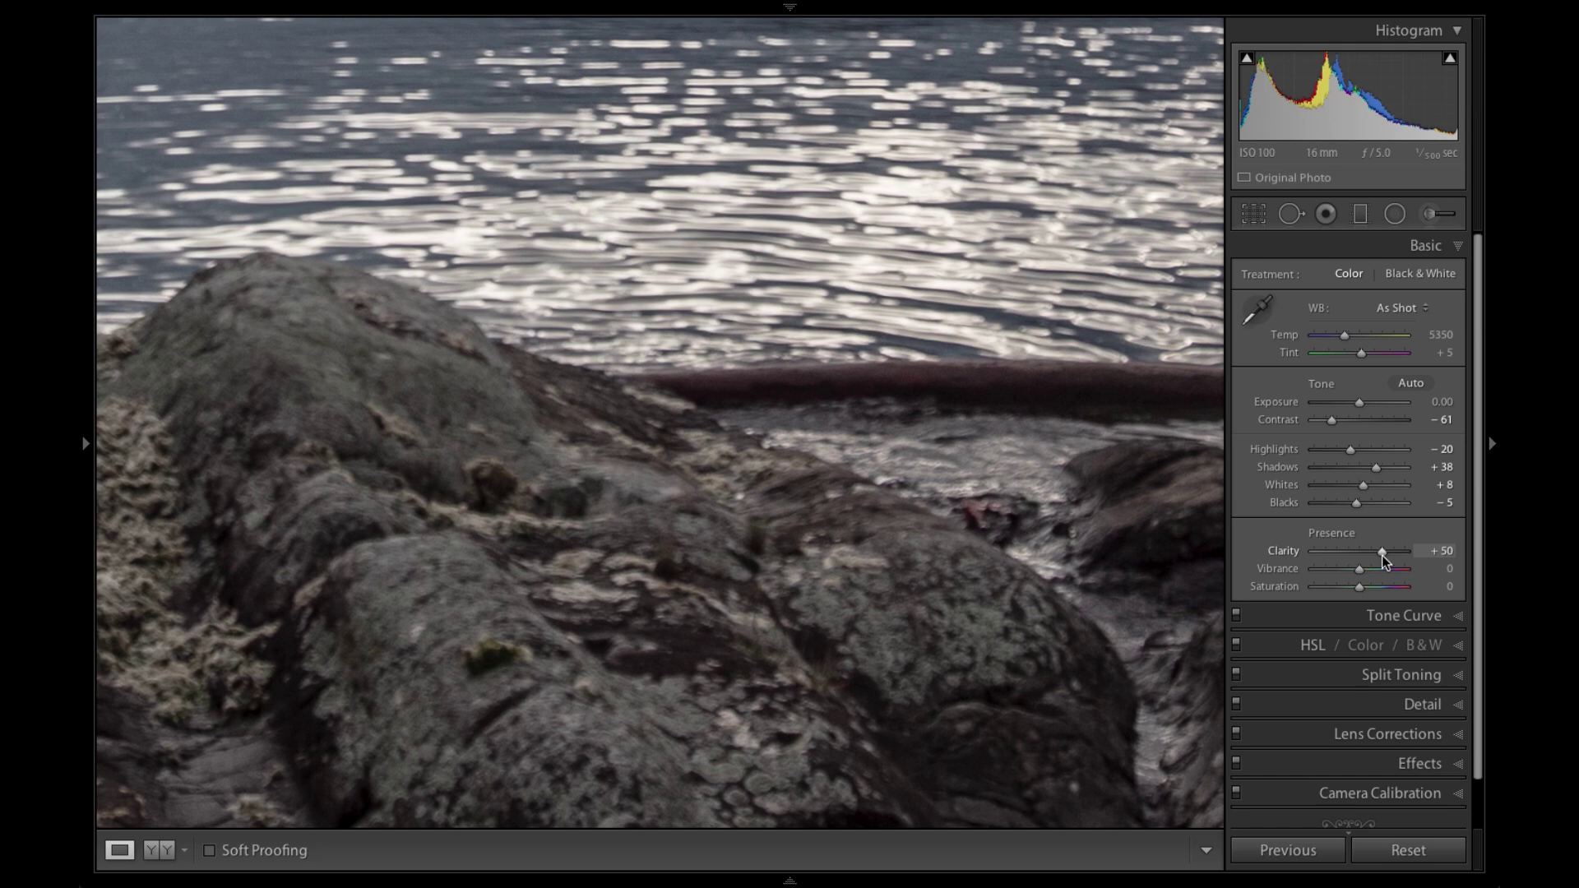
{"action": "key", "text": "ctrl+z"}
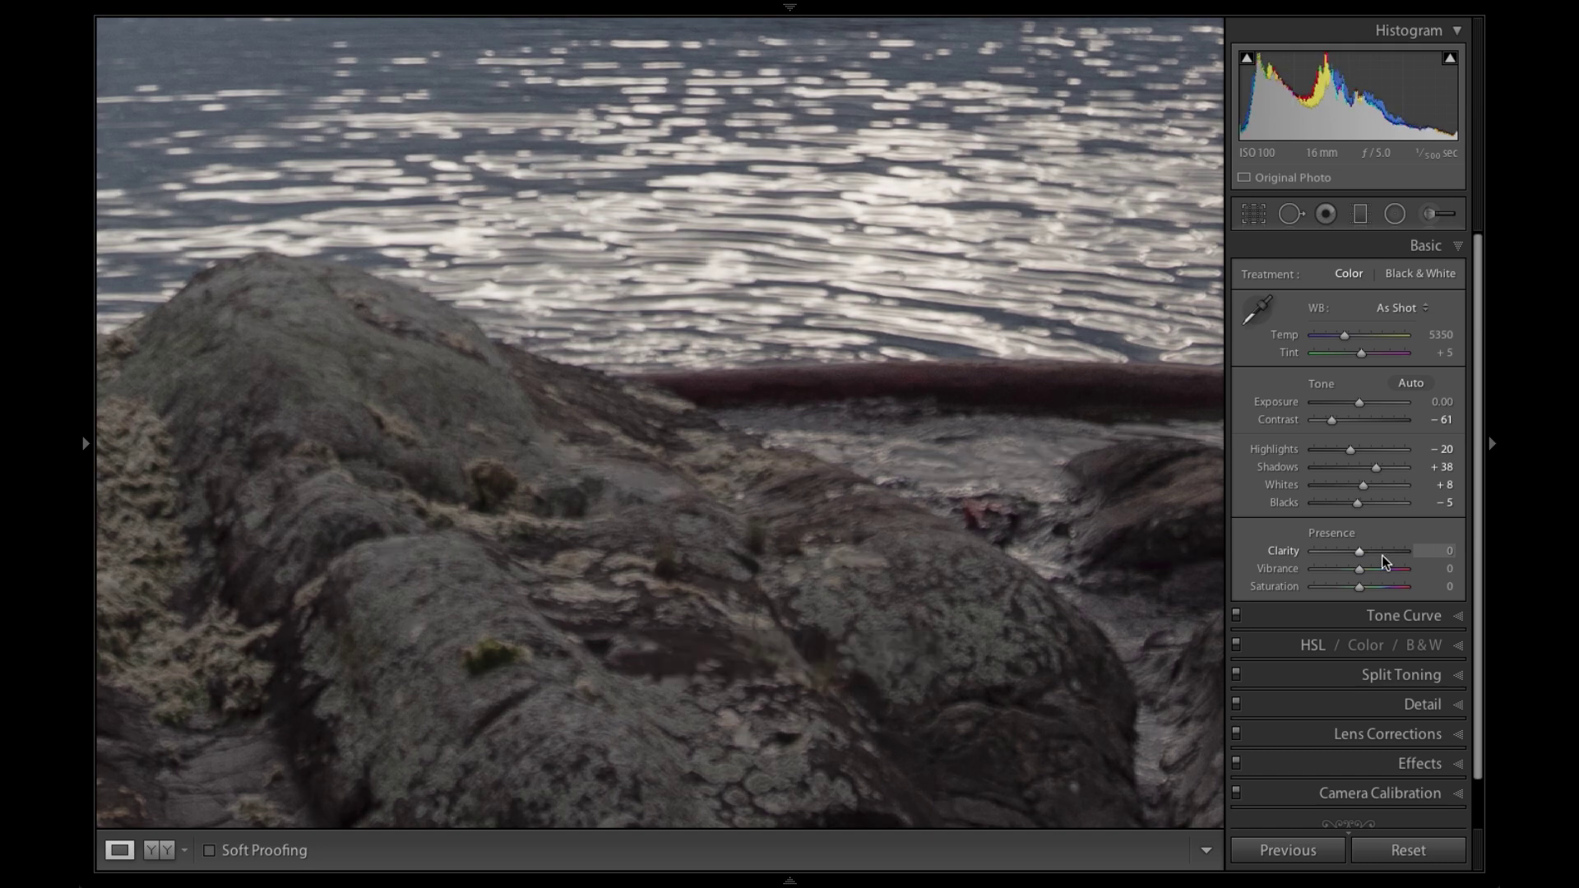
{"action": "left_click", "coordinate": [1381, 553]}
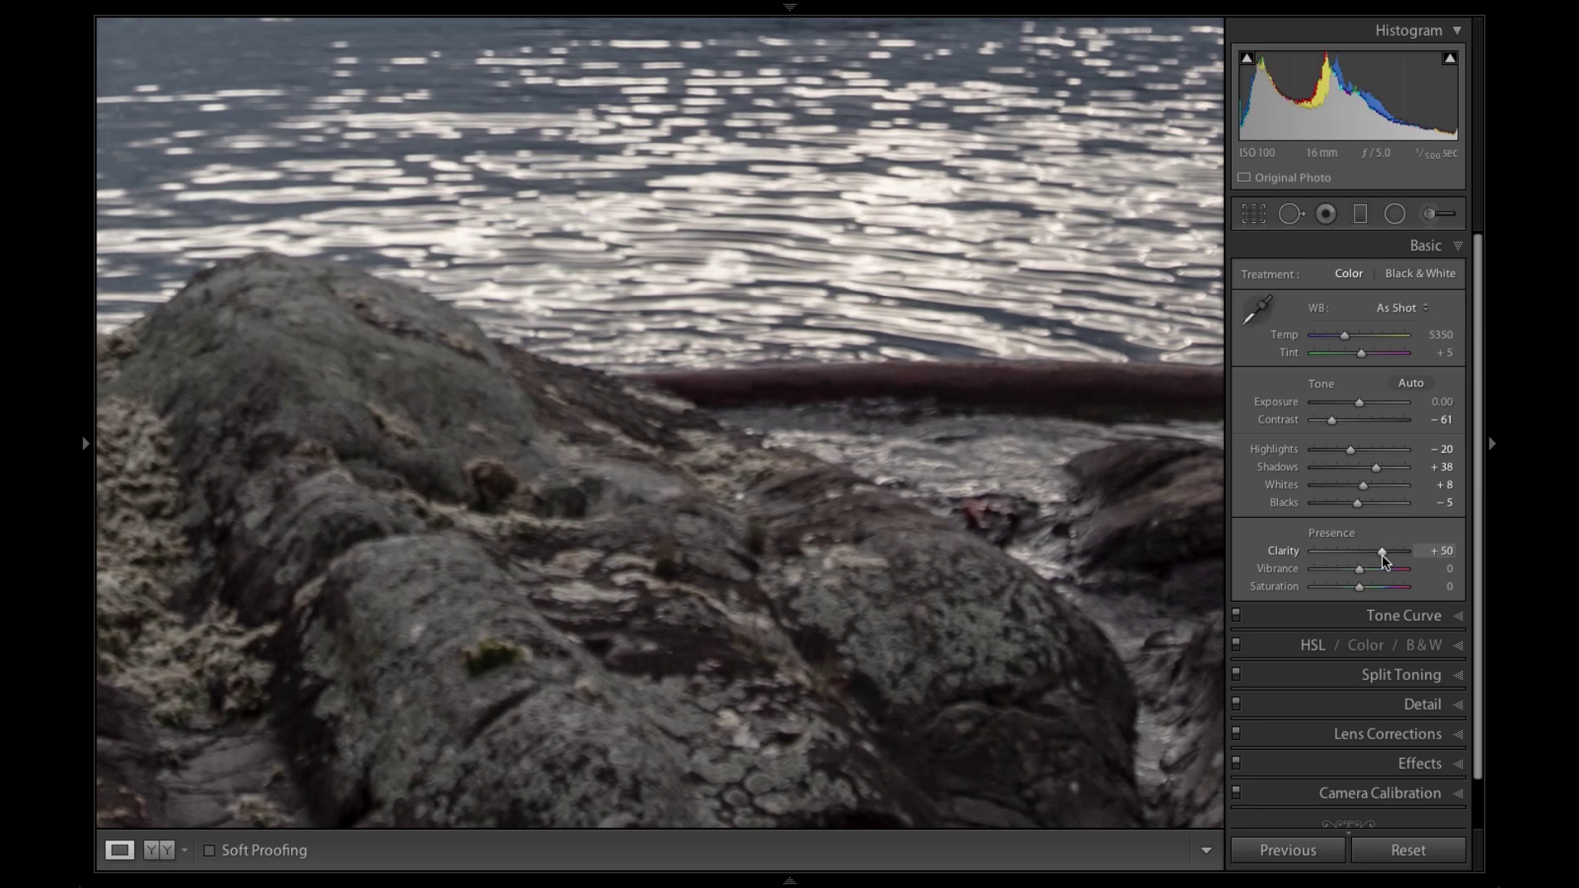
{"action": "left_click", "coordinate": [535, 490]}
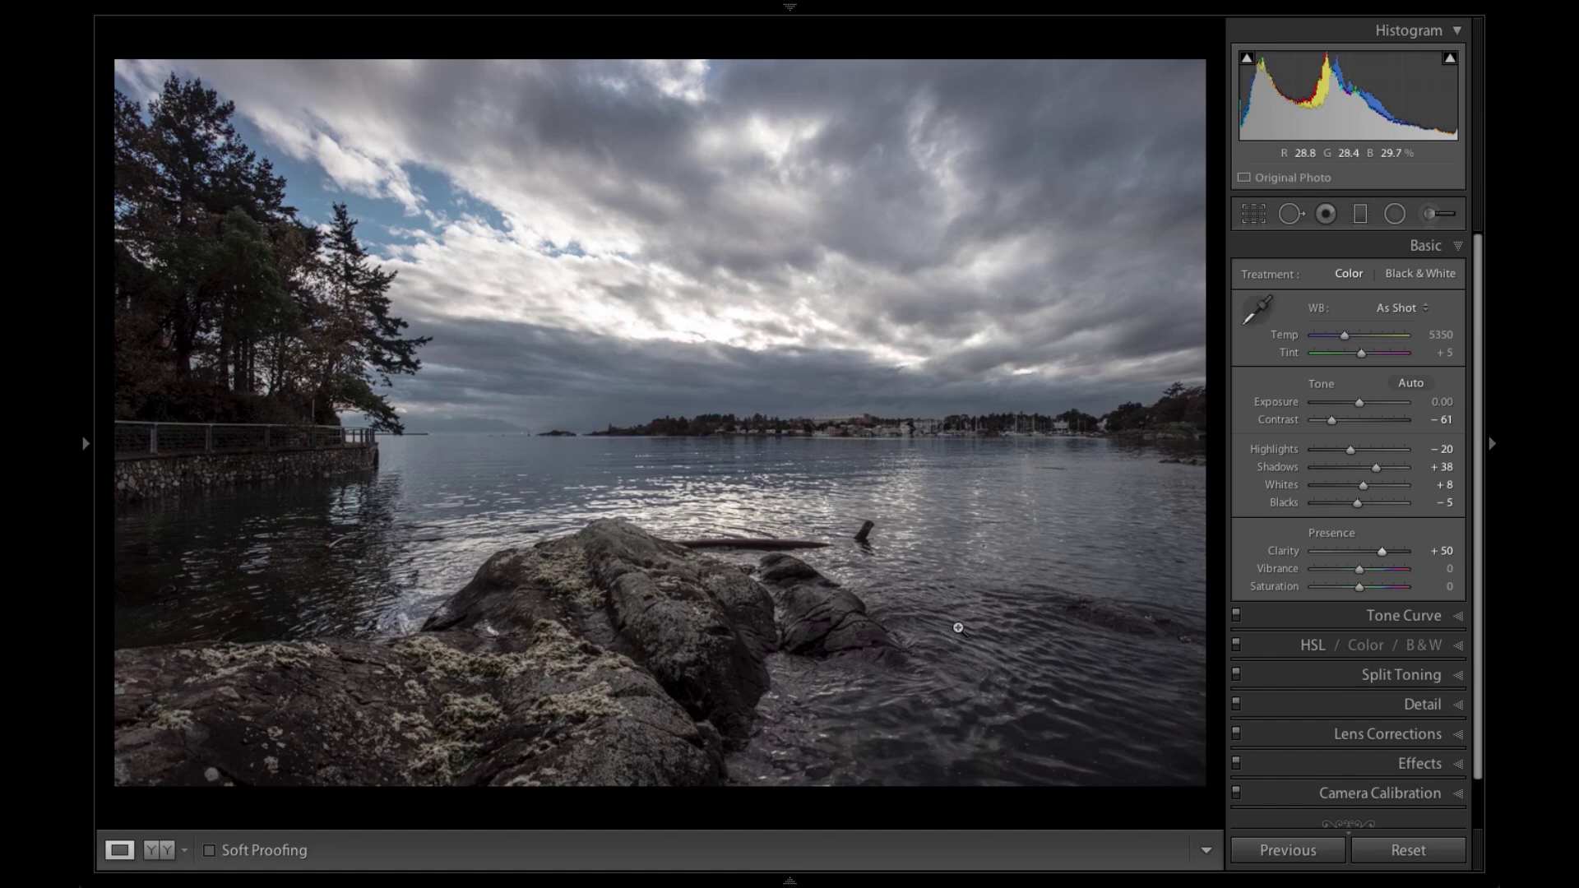
Step: Show the Before/After side-by-side comparison and set Vibrance to +29
{"action": "key", "text": "y"}
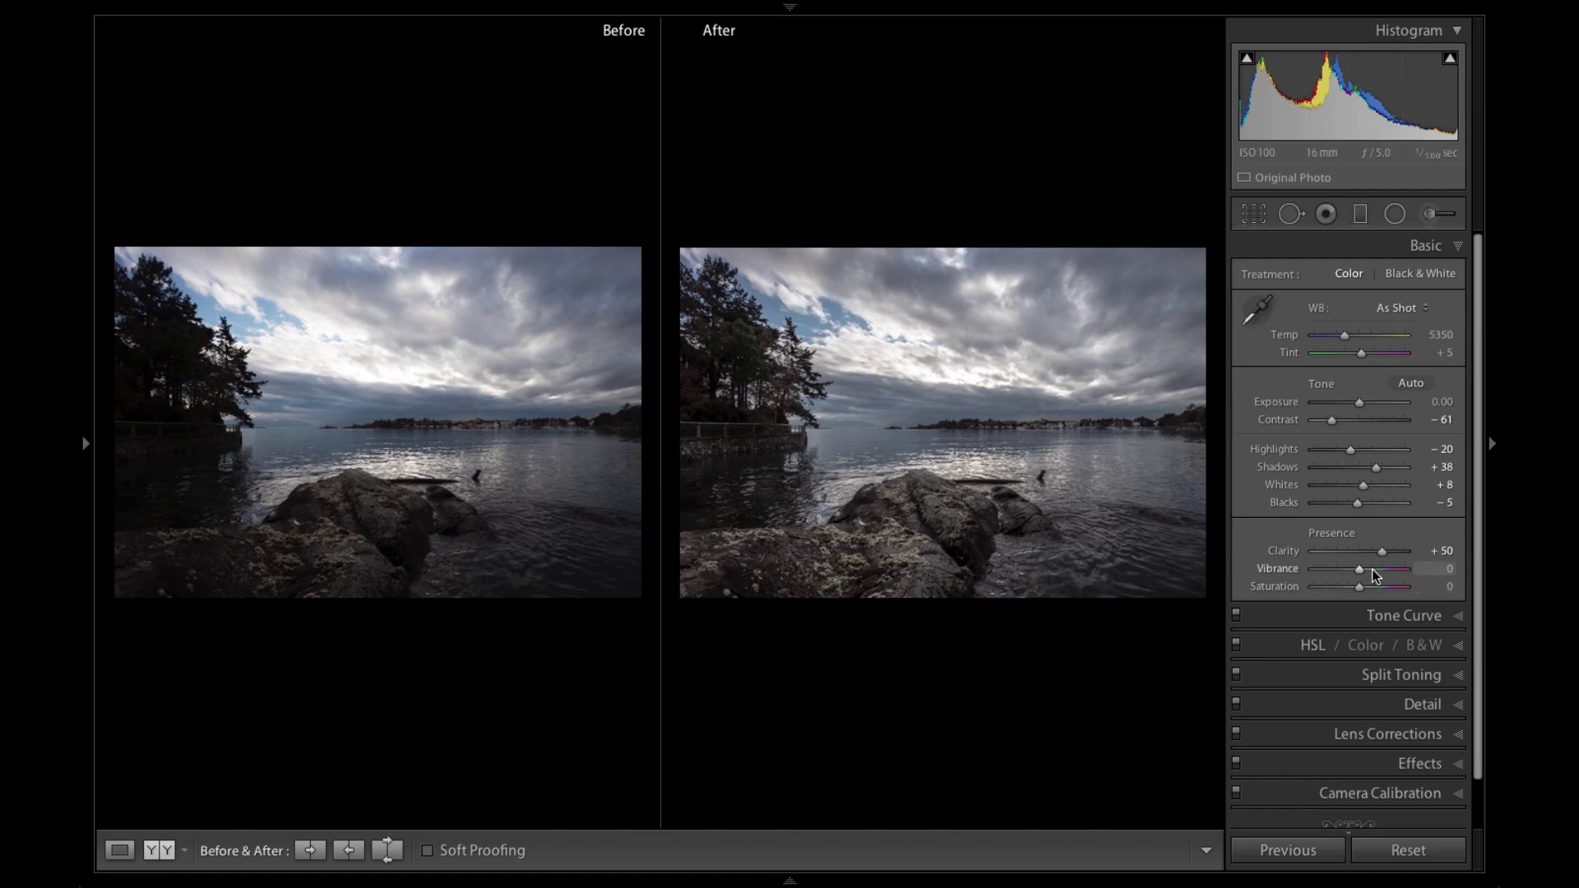
{"action": "left_click", "coordinate": [1372, 569]}
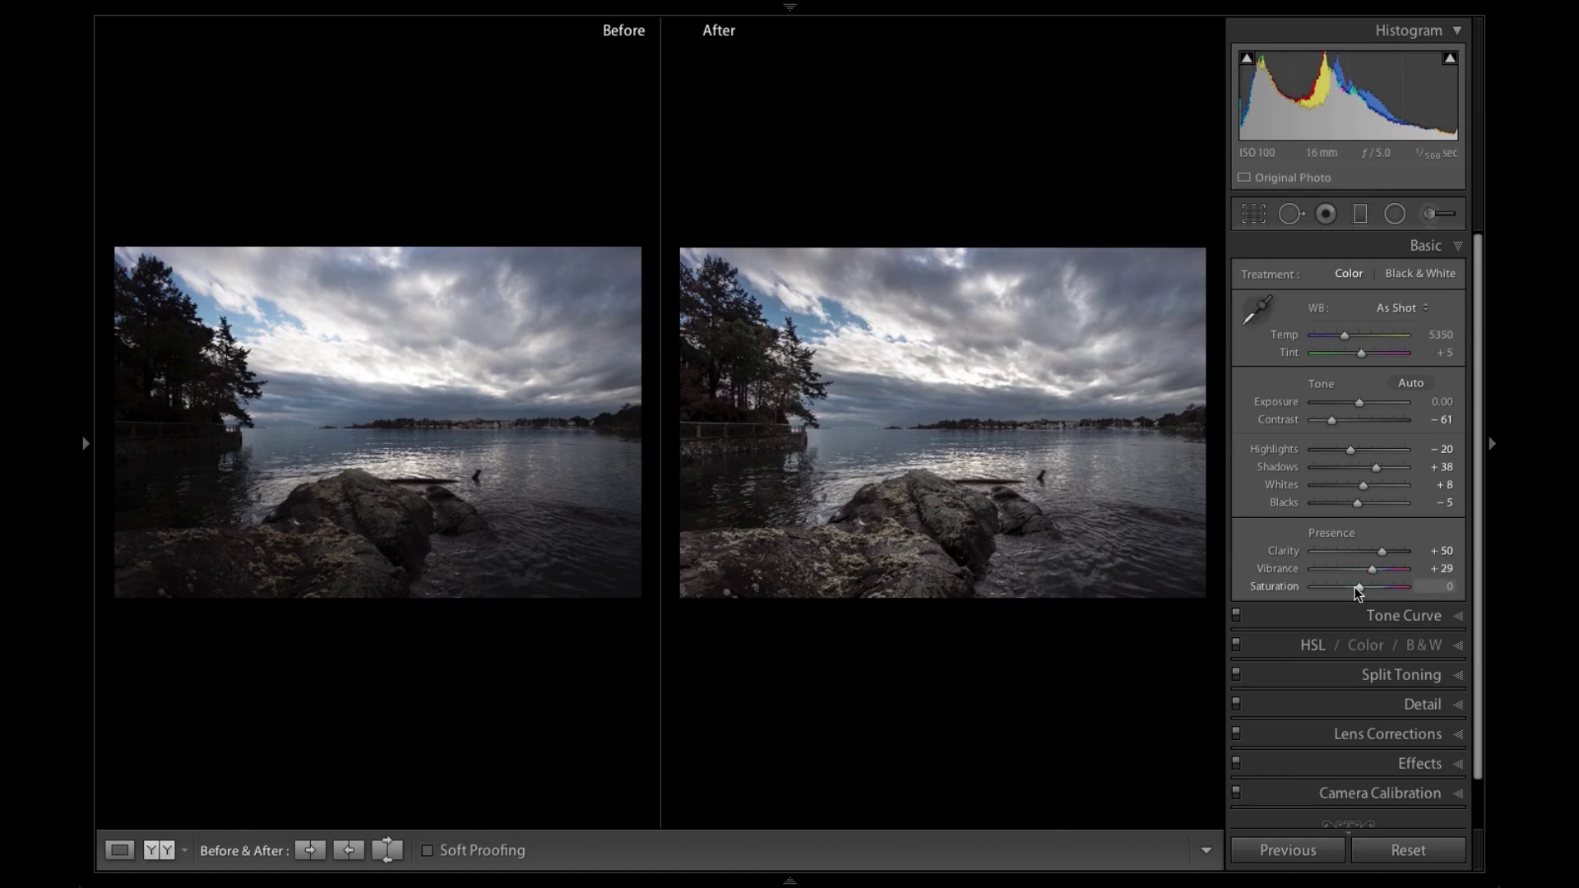
{"action": "left_click", "coordinate": [1357, 587]}
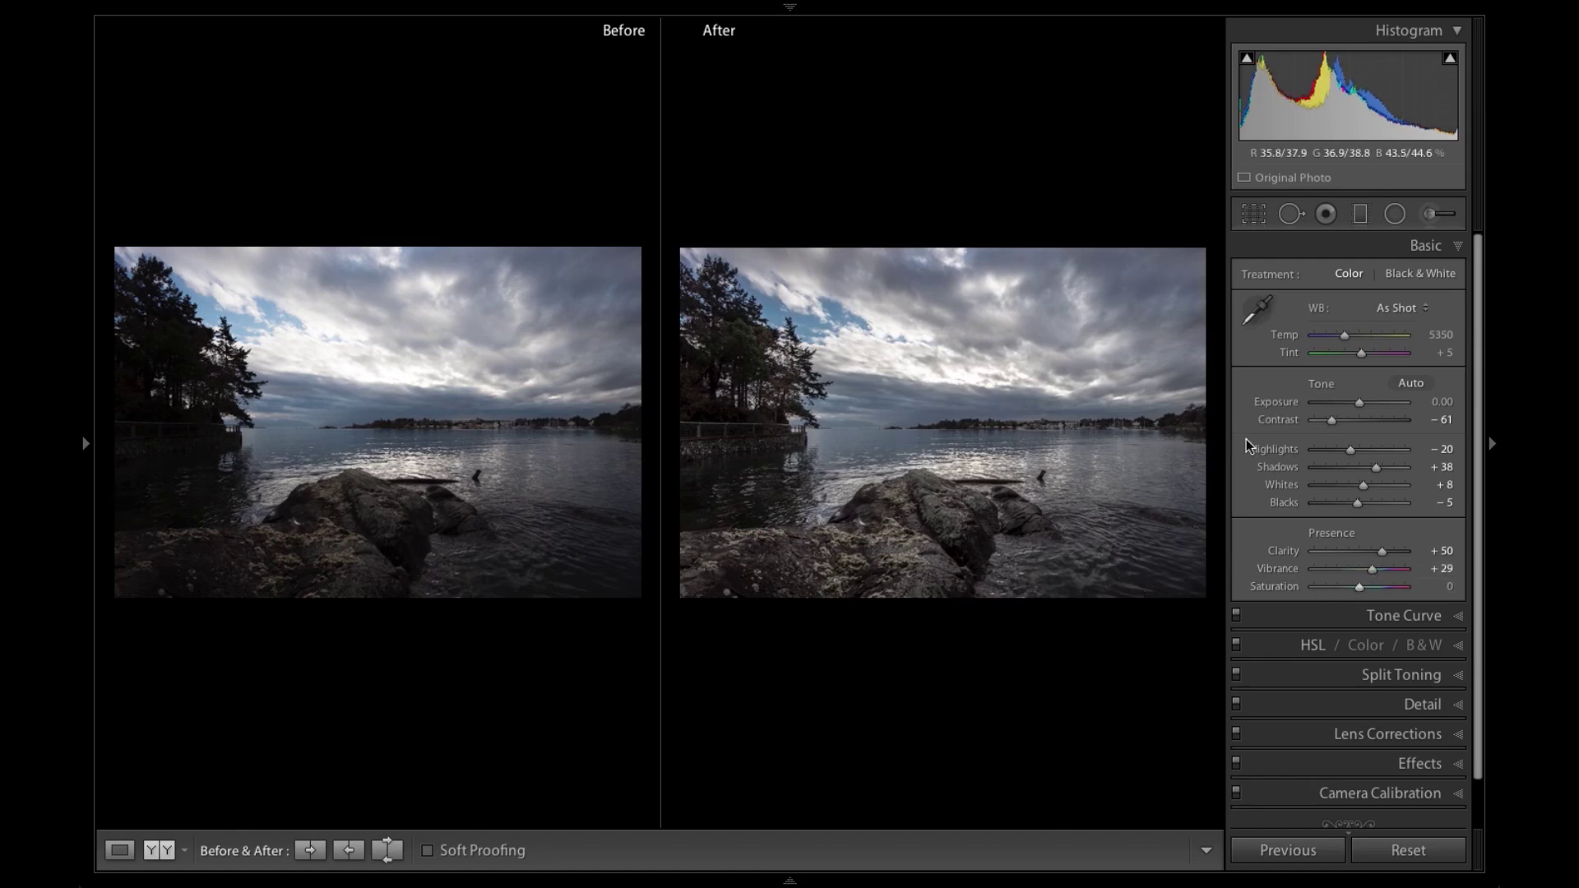